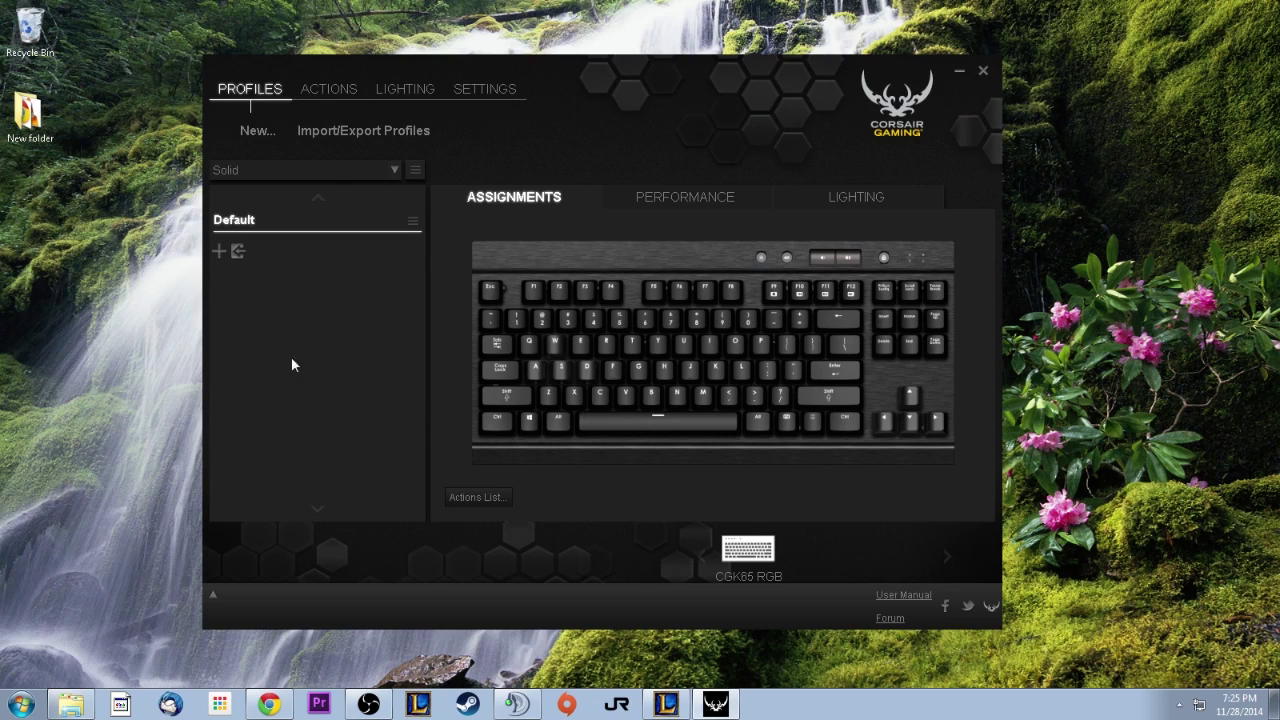
Step: Create a new macro action named Annie Bot
click(327, 91)
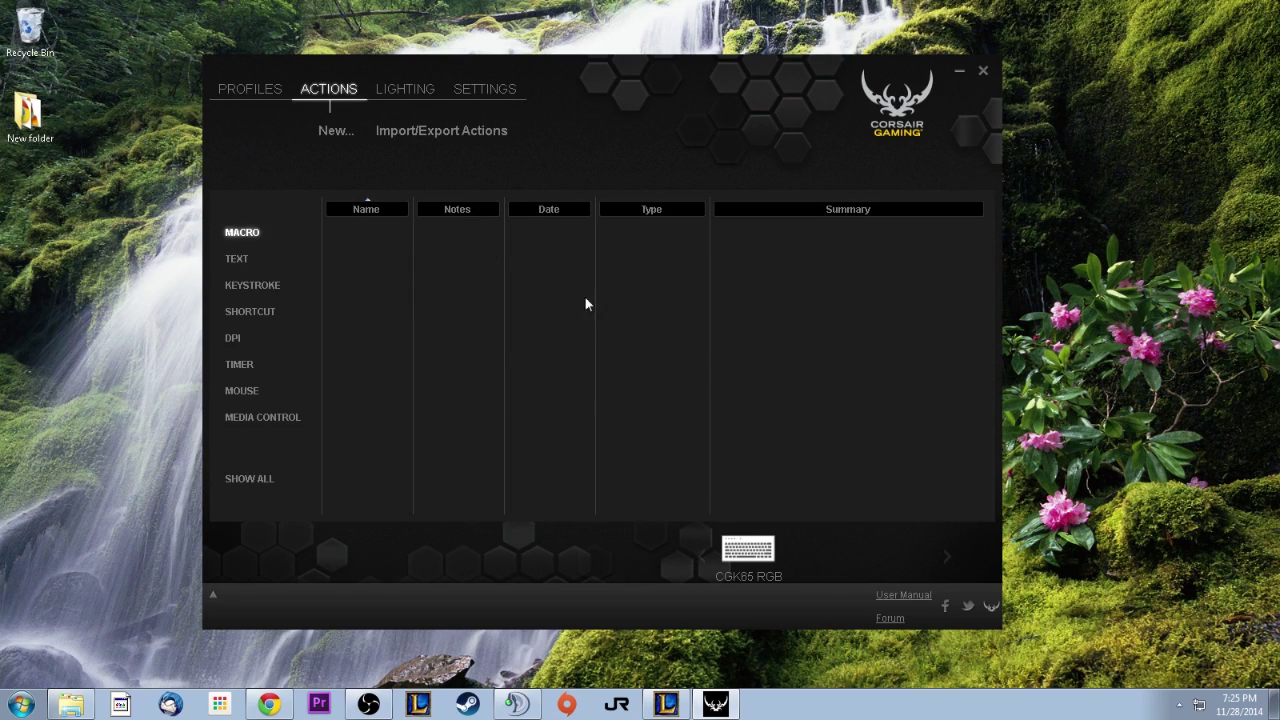
click(238, 233)
click(338, 136)
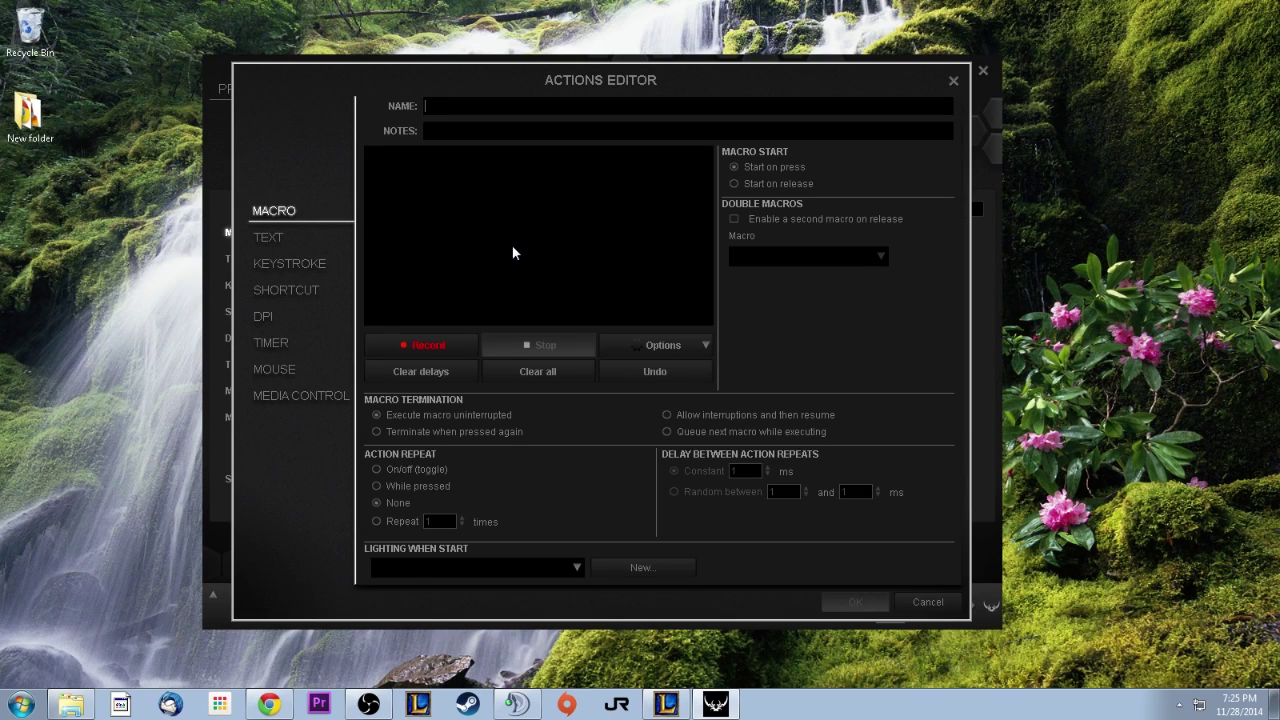
text(Annie Bot)
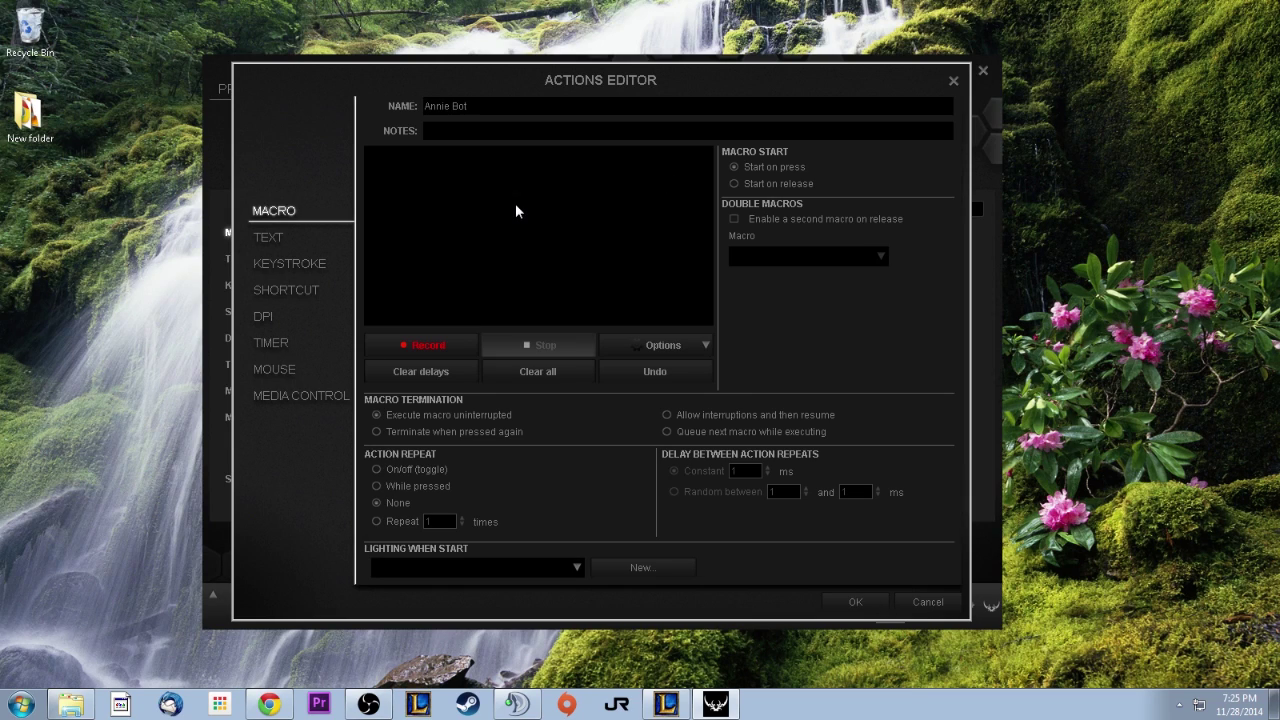
Step: Record a key sequence ending with W, E and D for the Annie Bot macro and save the action
click(424, 349)
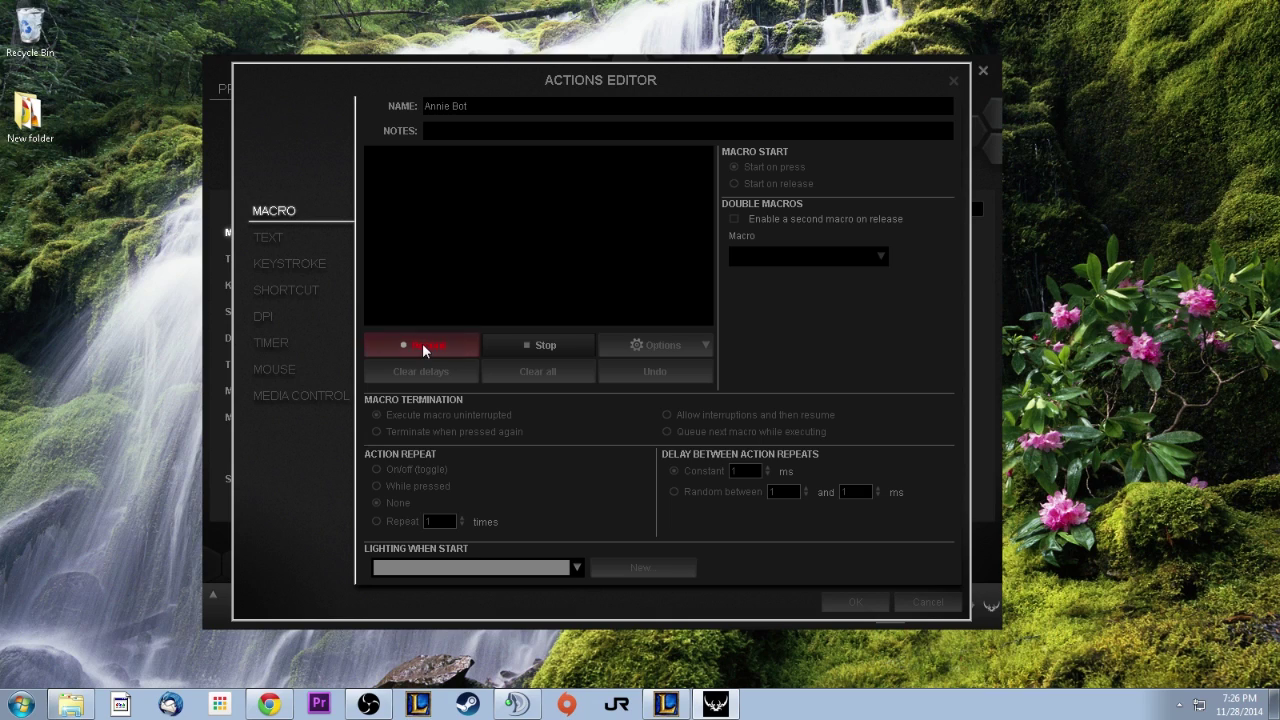
key(e)
key(d)
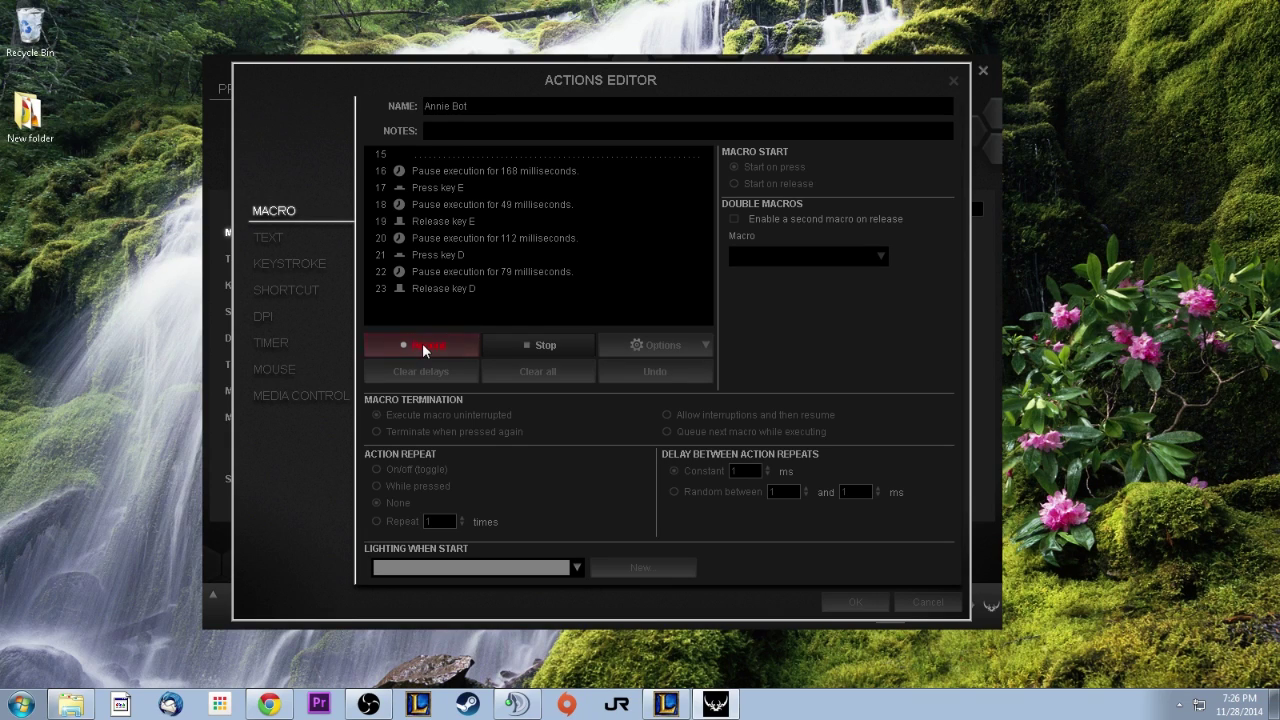
click(527, 350)
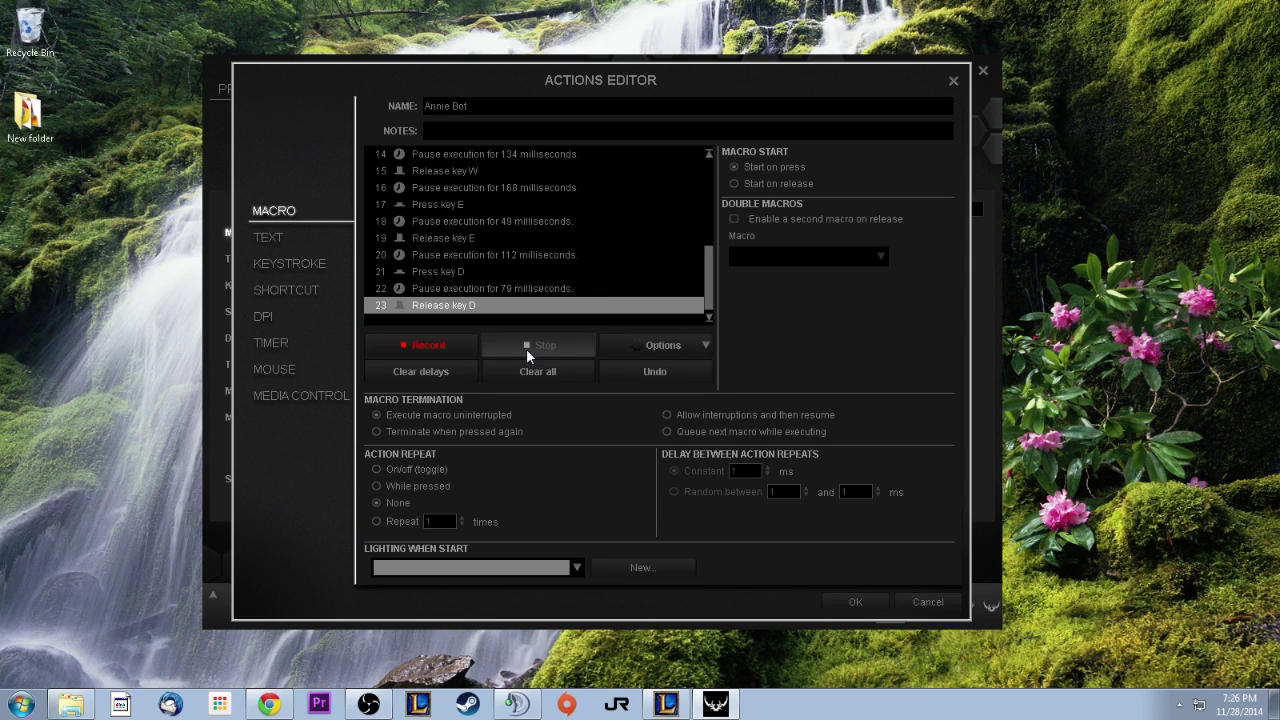
click(856, 602)
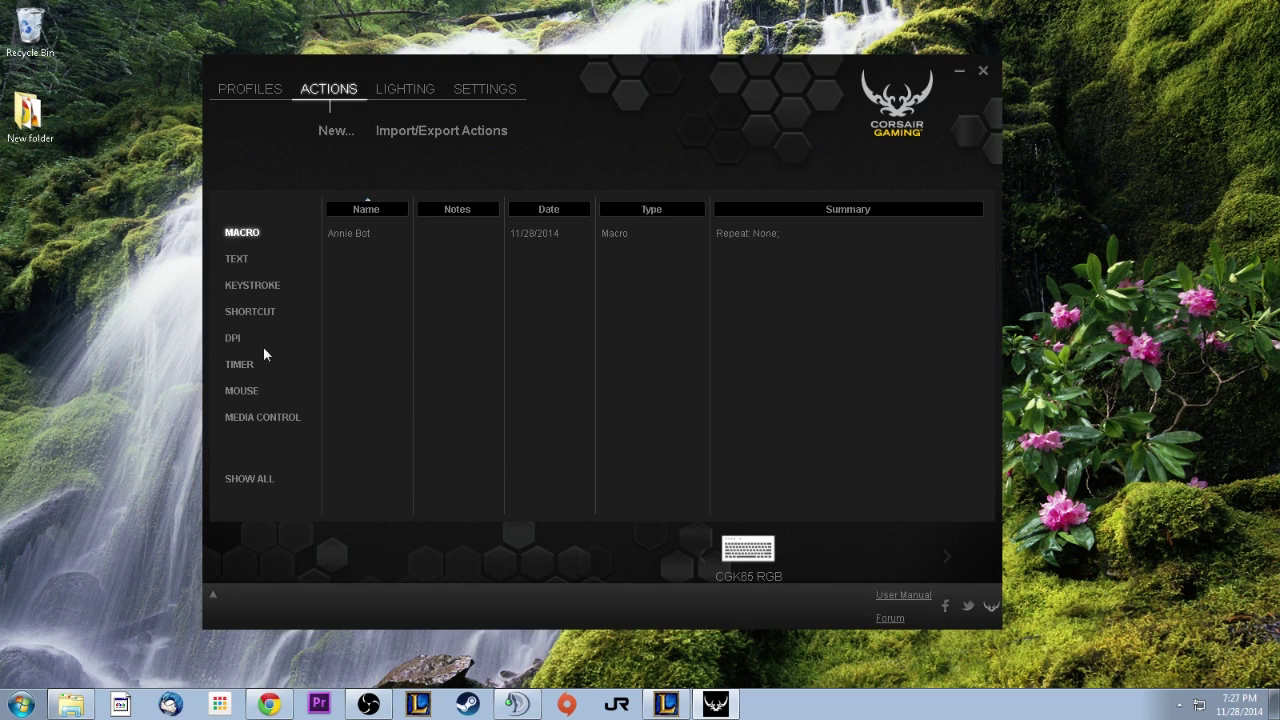
Step: Reopen the saved Annie Bot macro to review its recorded sequence and check which operations the action offers
right_click(352, 233)
click(389, 241)
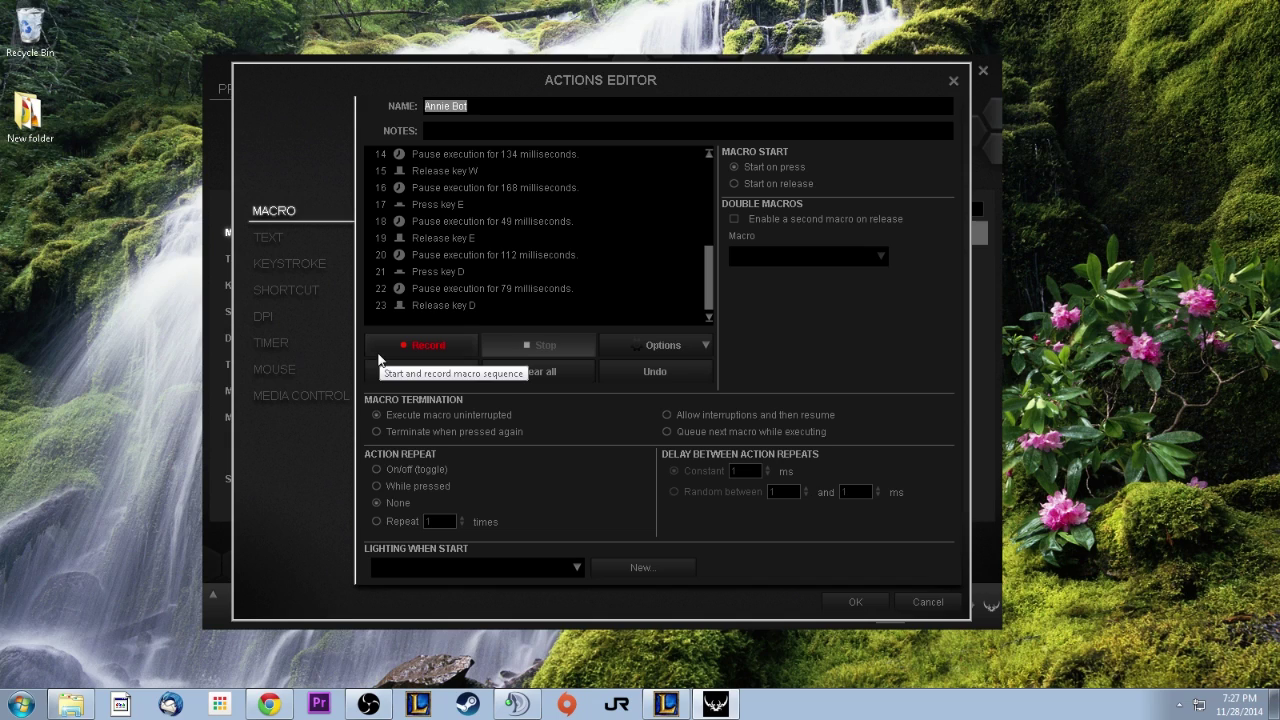
click(856, 598)
right_click(369, 240)
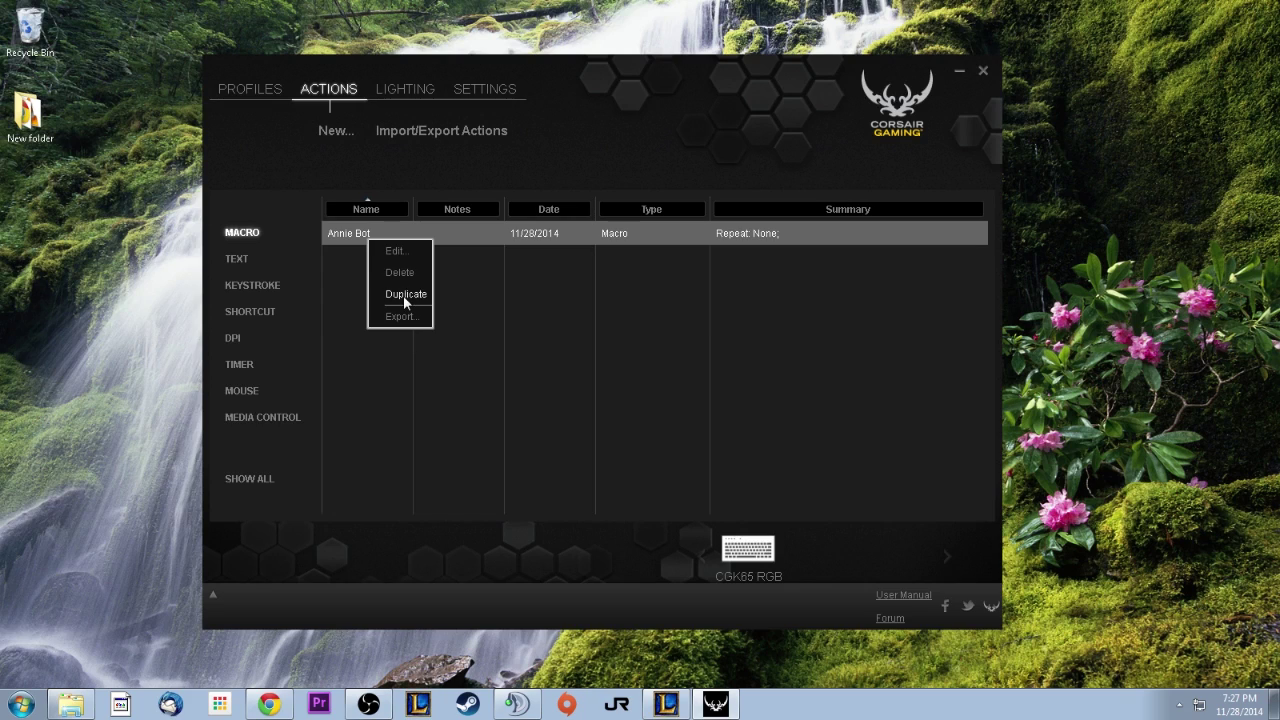
click(363, 272)
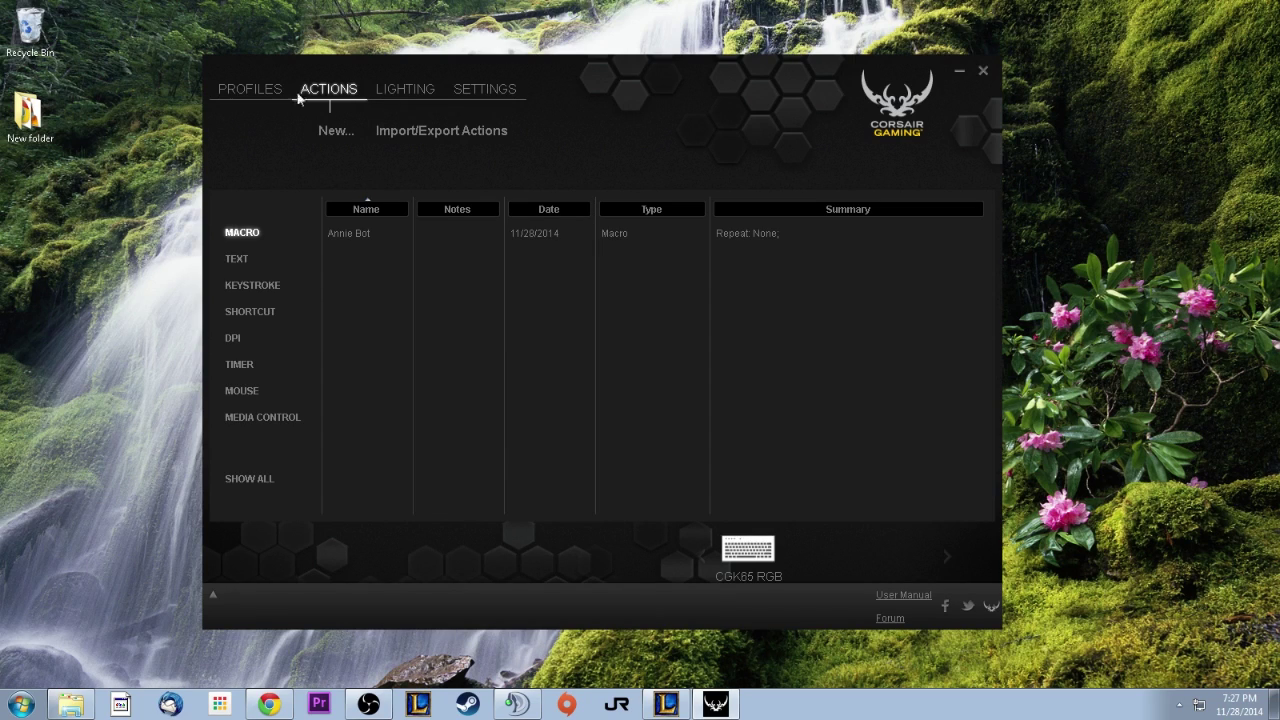
Step: Assign the Annie Bot macro from the actions list to the backtick key in the Default profile
click(243, 91)
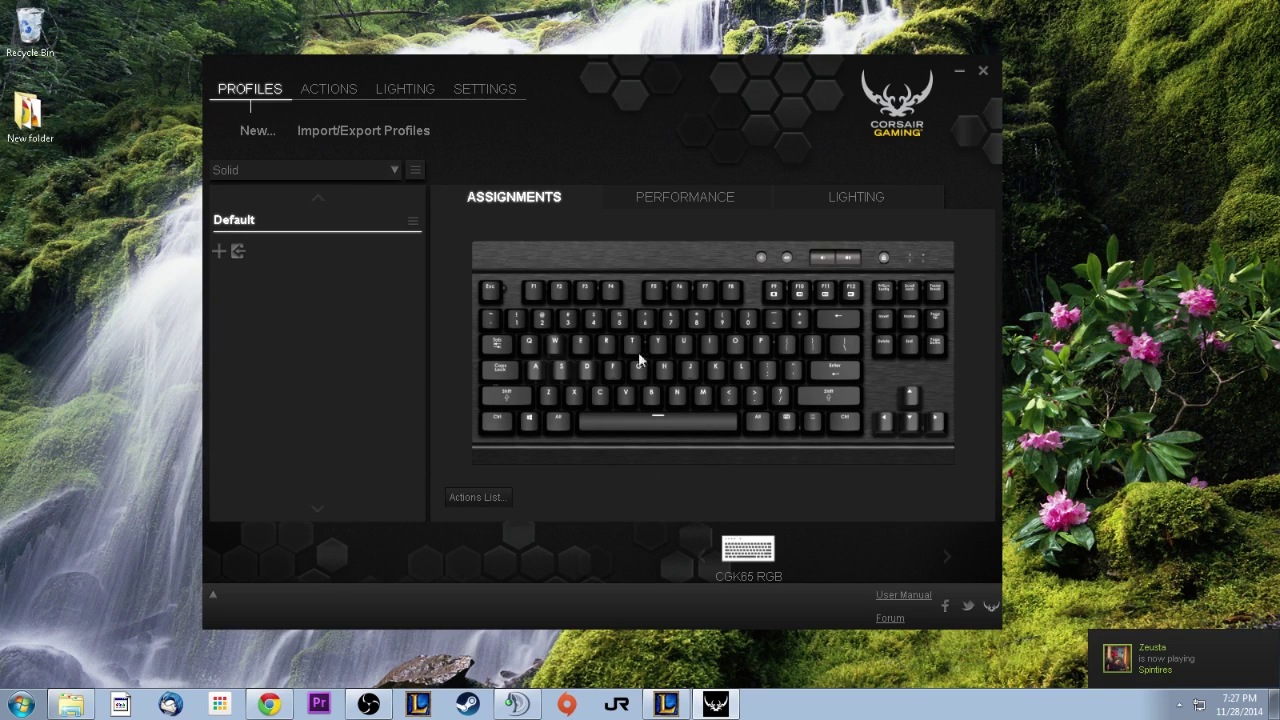
click(478, 502)
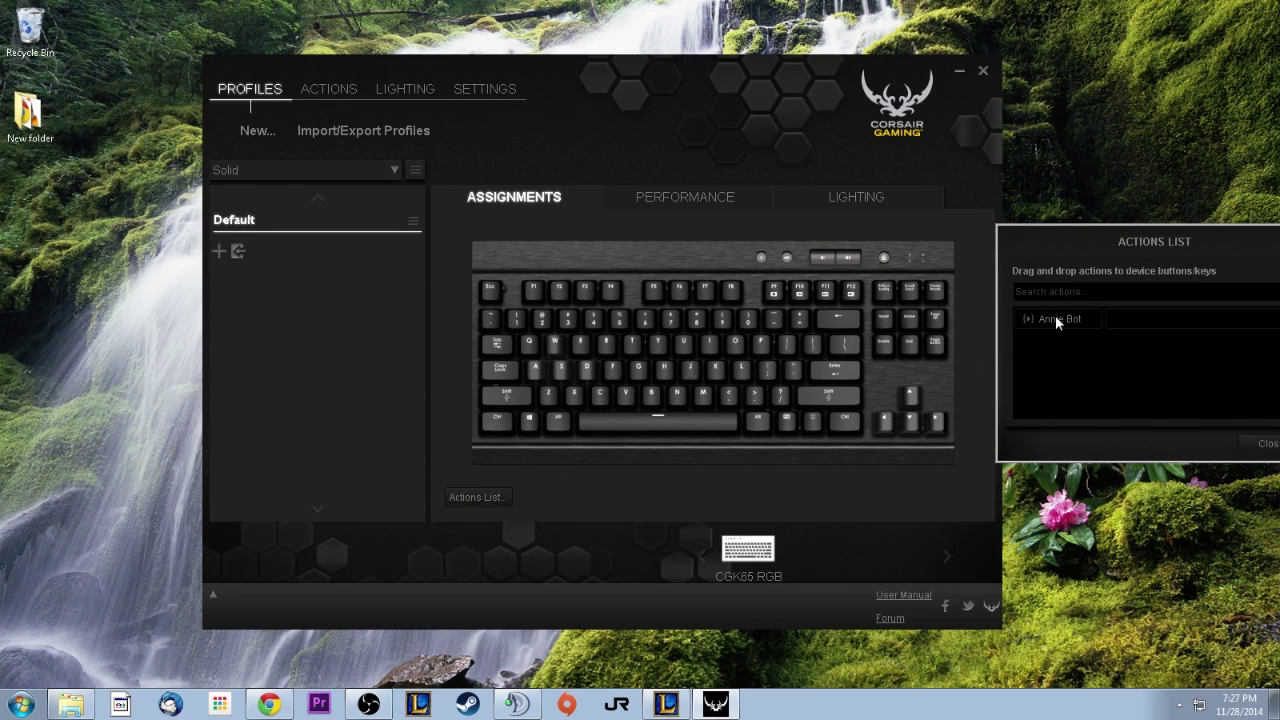
drag(1066, 315, 484, 327)
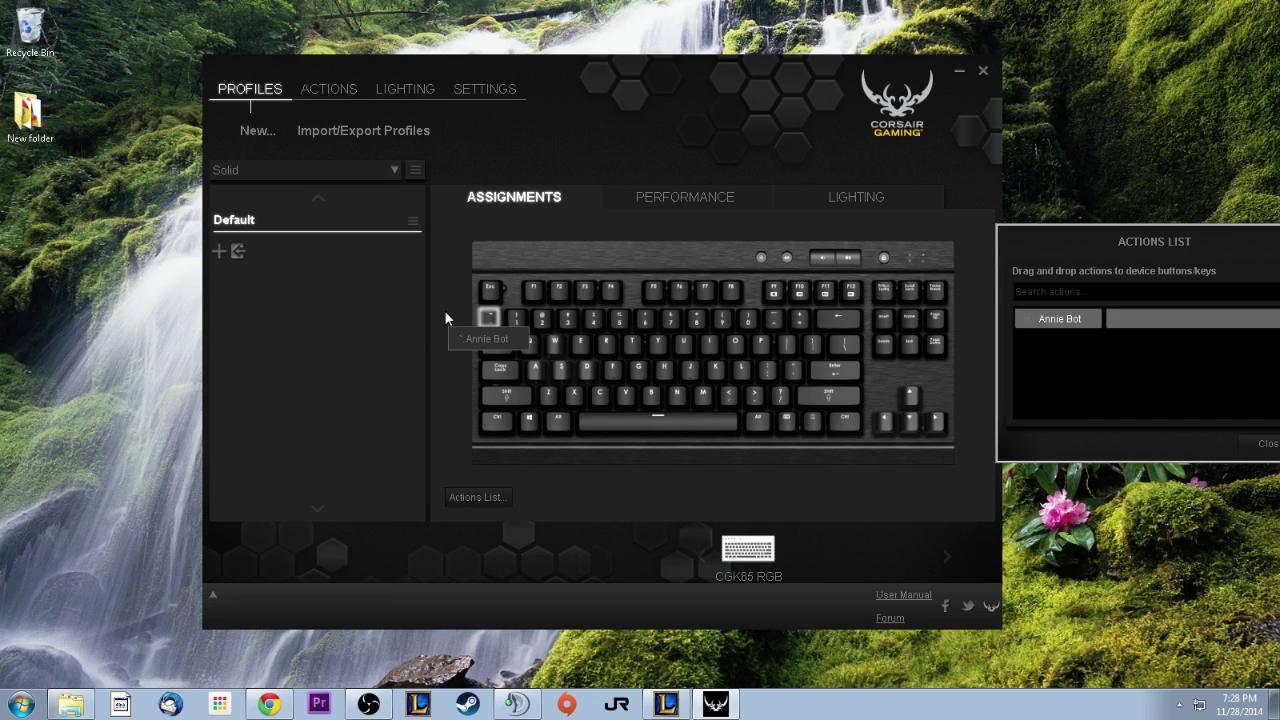
Step: Try assigning the Annie Bot macro to a media key above the function row and close the actions list
drag(1040, 240, 939, 125)
drag(936, 197, 820, 258)
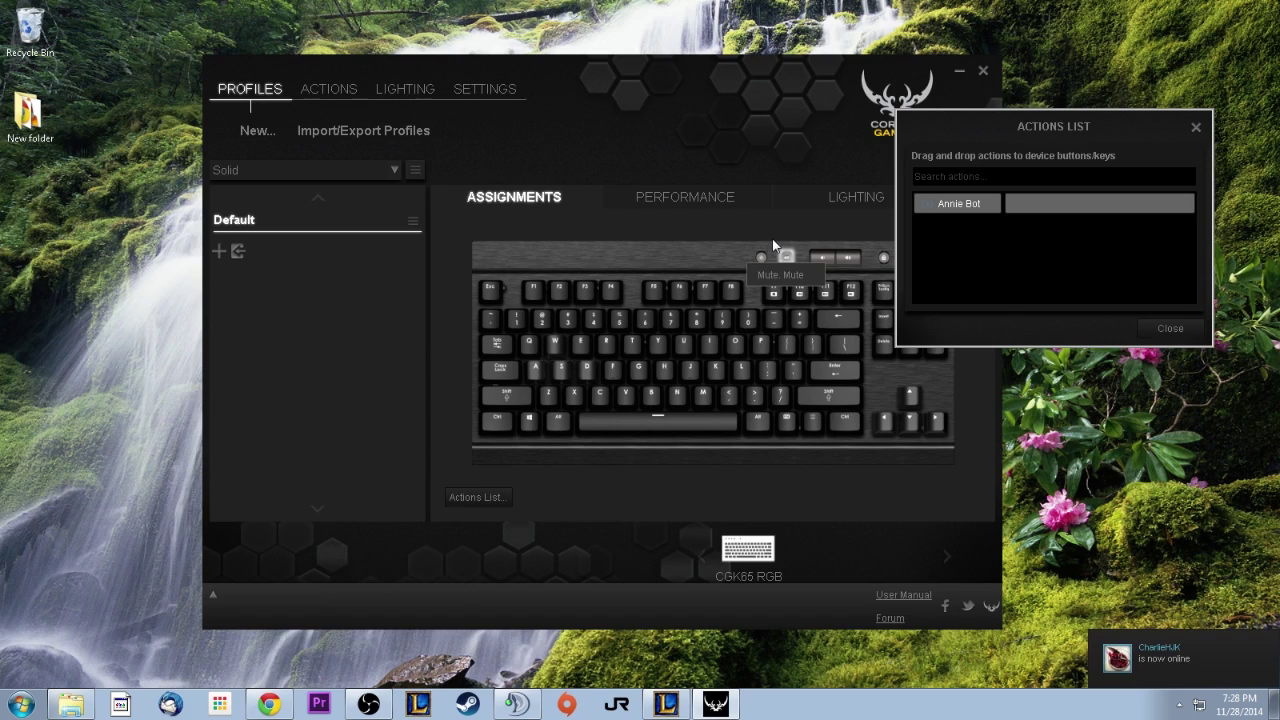
click(1168, 329)
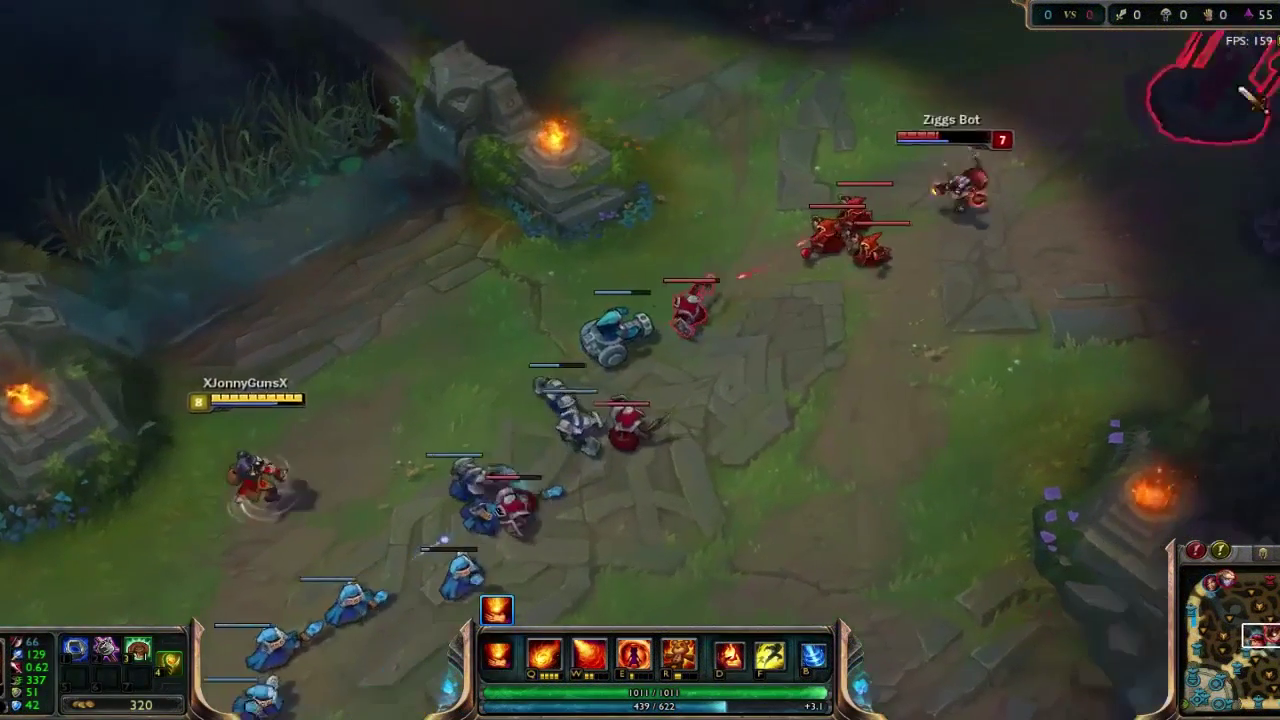
right_click(671, 194)
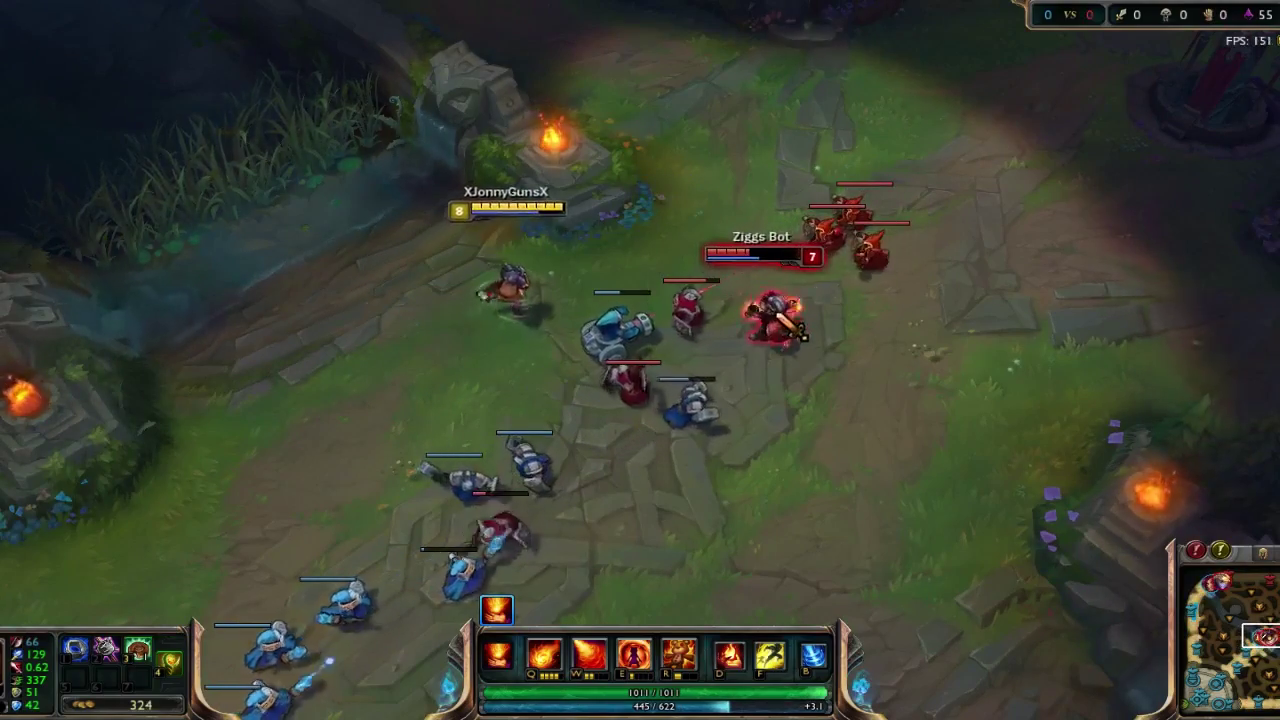
key(r)
click(778, 318)
key(d)
key(q)
key(e)
right_click(414, 546)
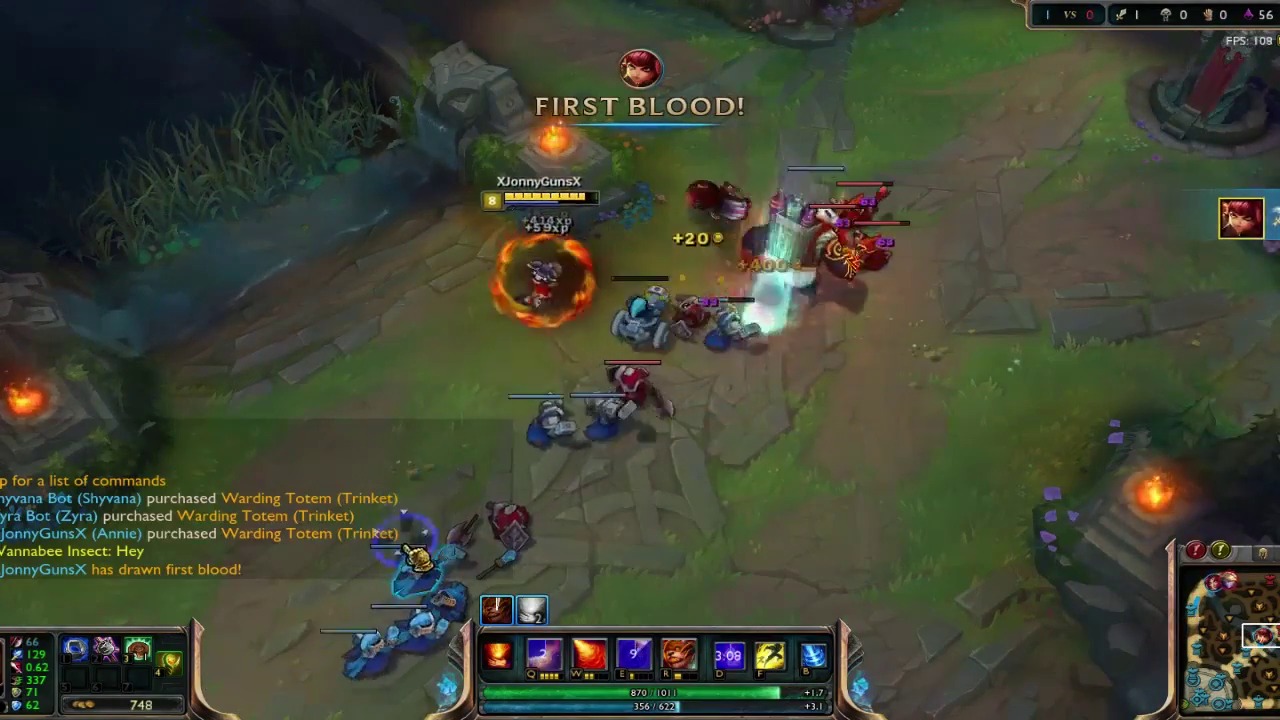
key(q)
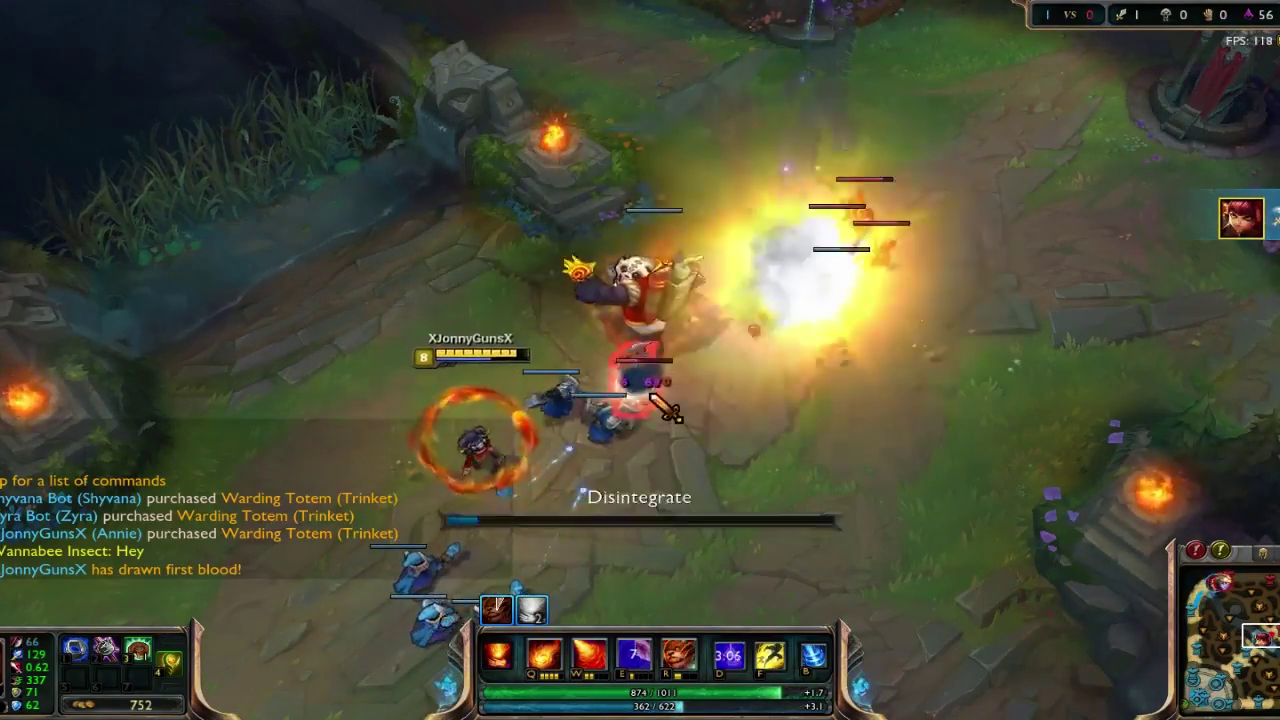
right_click(907, 432)
right_click(915, 448)
right_click(549, 292)
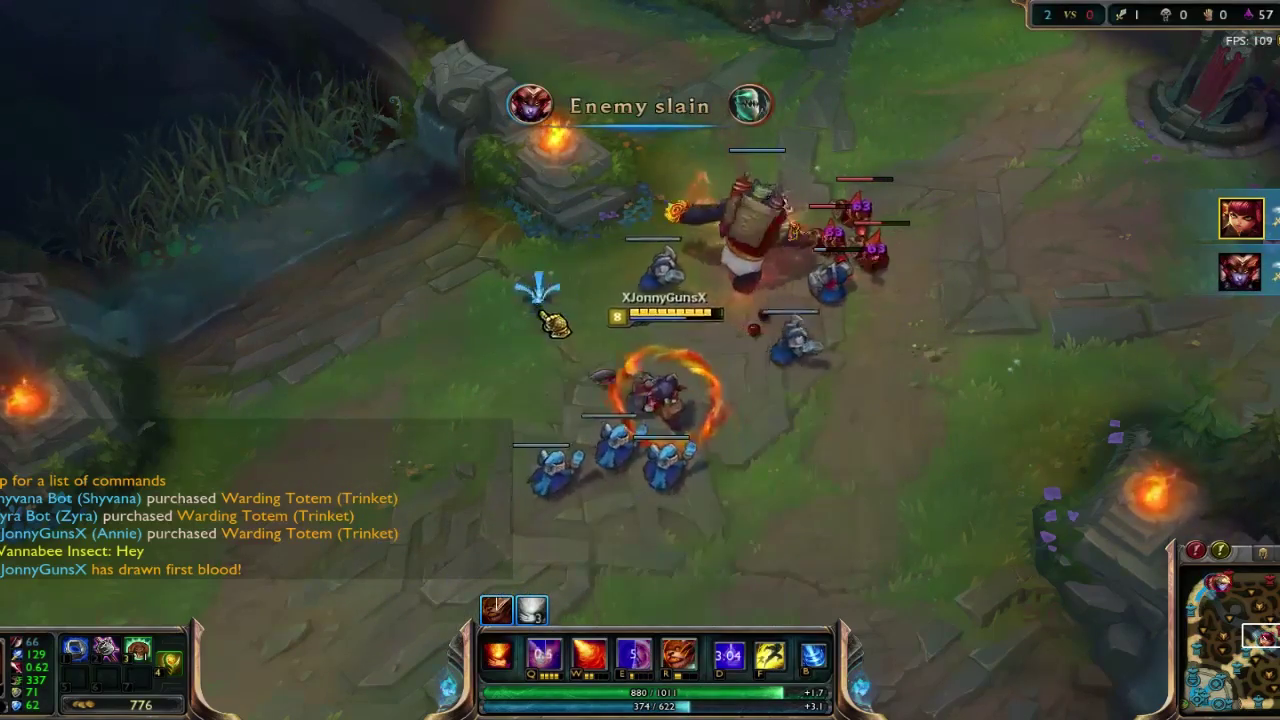
right_click(682, 202)
key(q)
key(w)
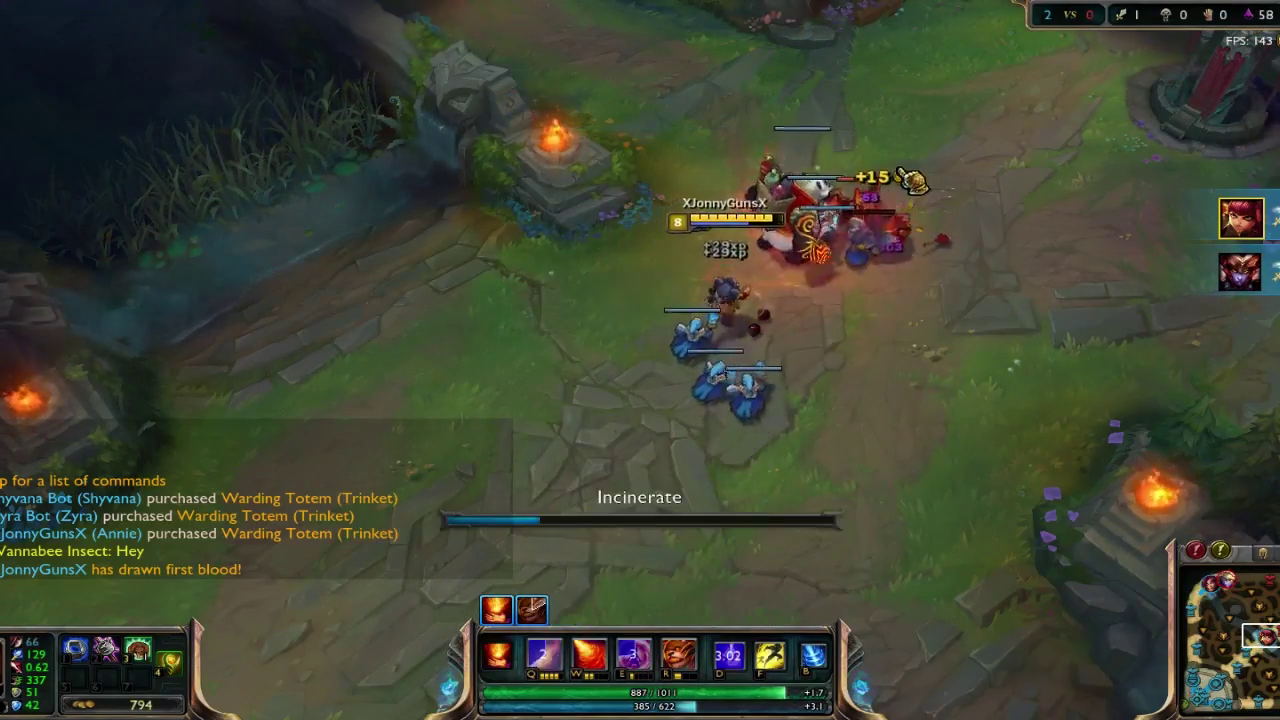
right_click(965, 422)
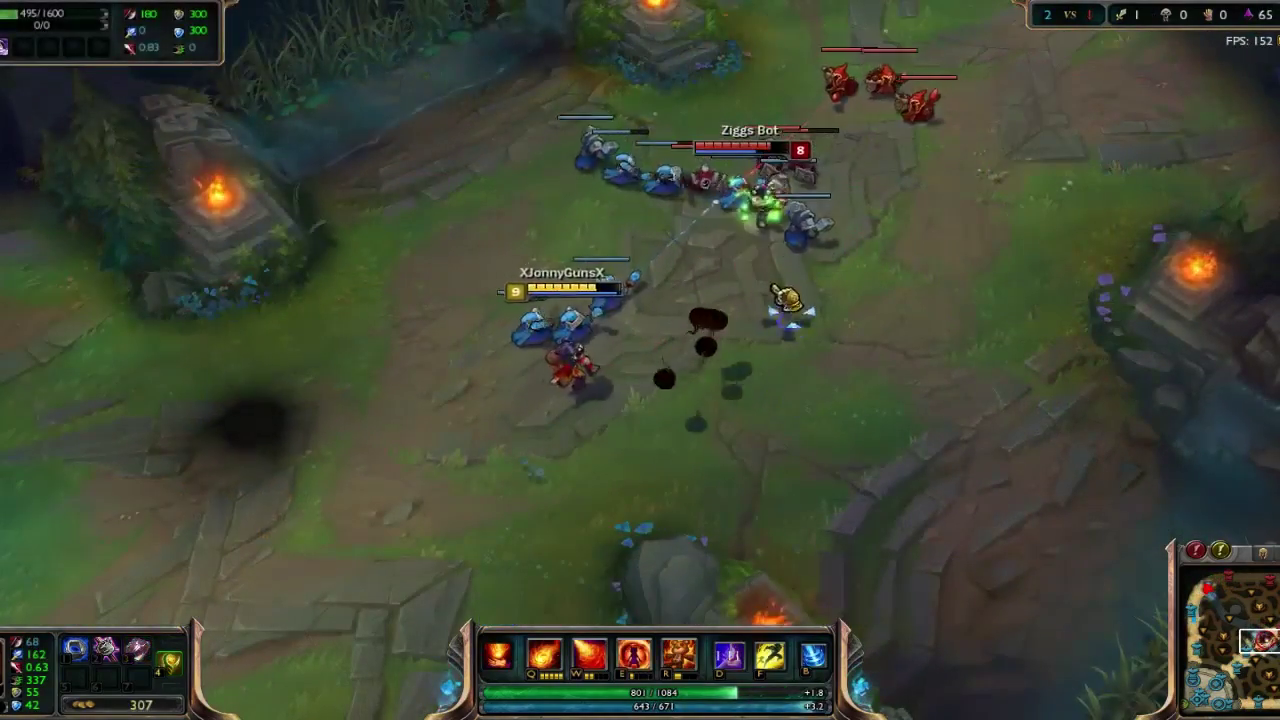
right_click(771, 207)
key(q)
key(w)
key(e)
right_click(602, 207)
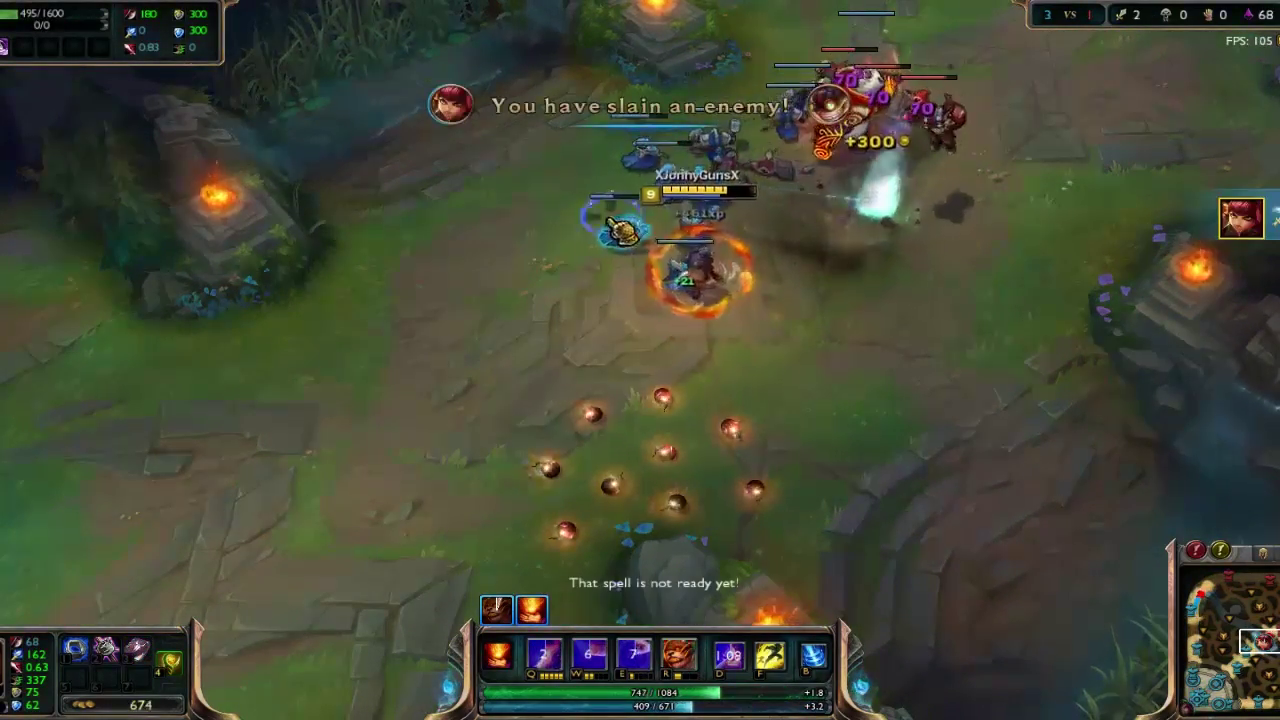
right_click(563, 266)
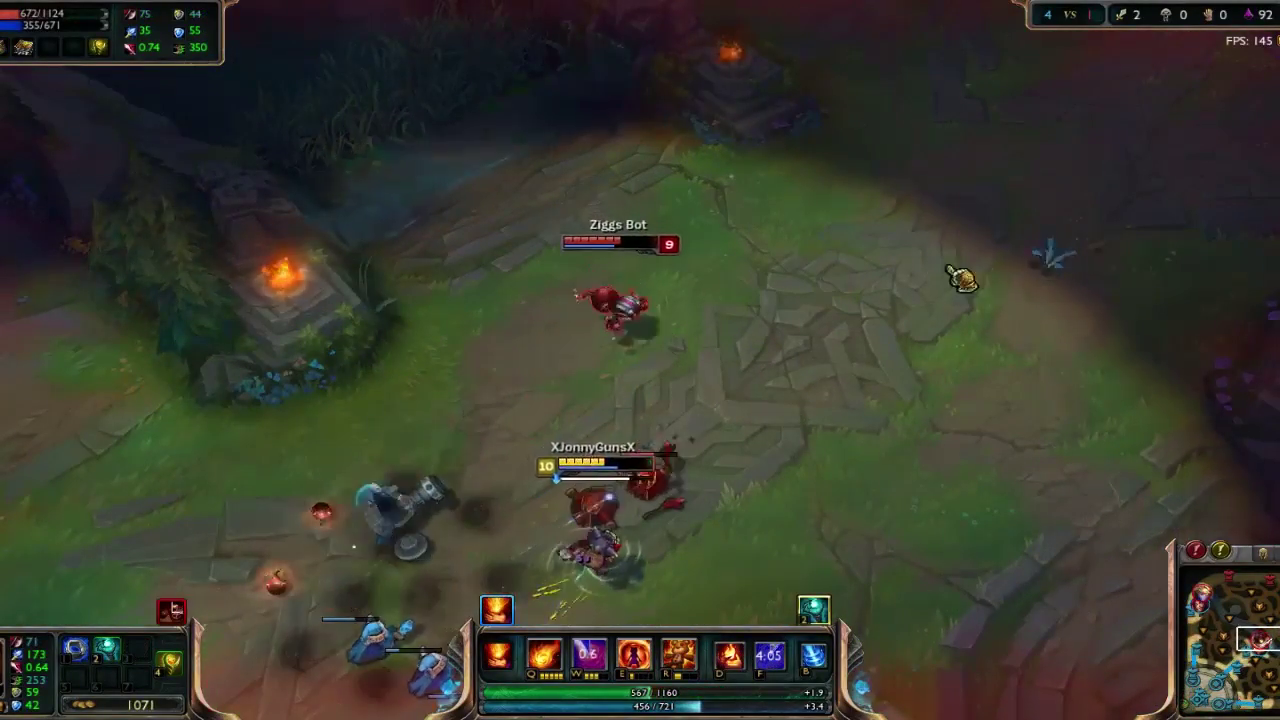
key(f)
key(r)
key(w)
key(d)
key(e)
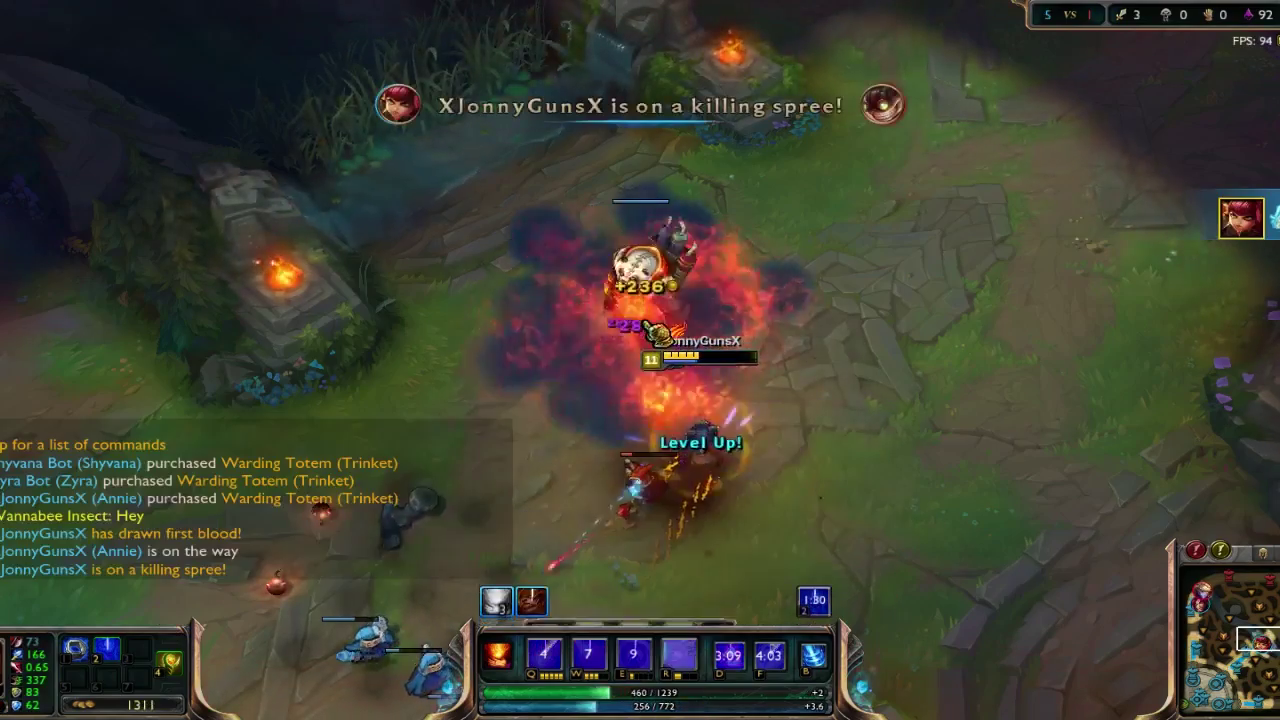
right_click(784, 250)
right_click(845, 250)
right_click(864, 326)
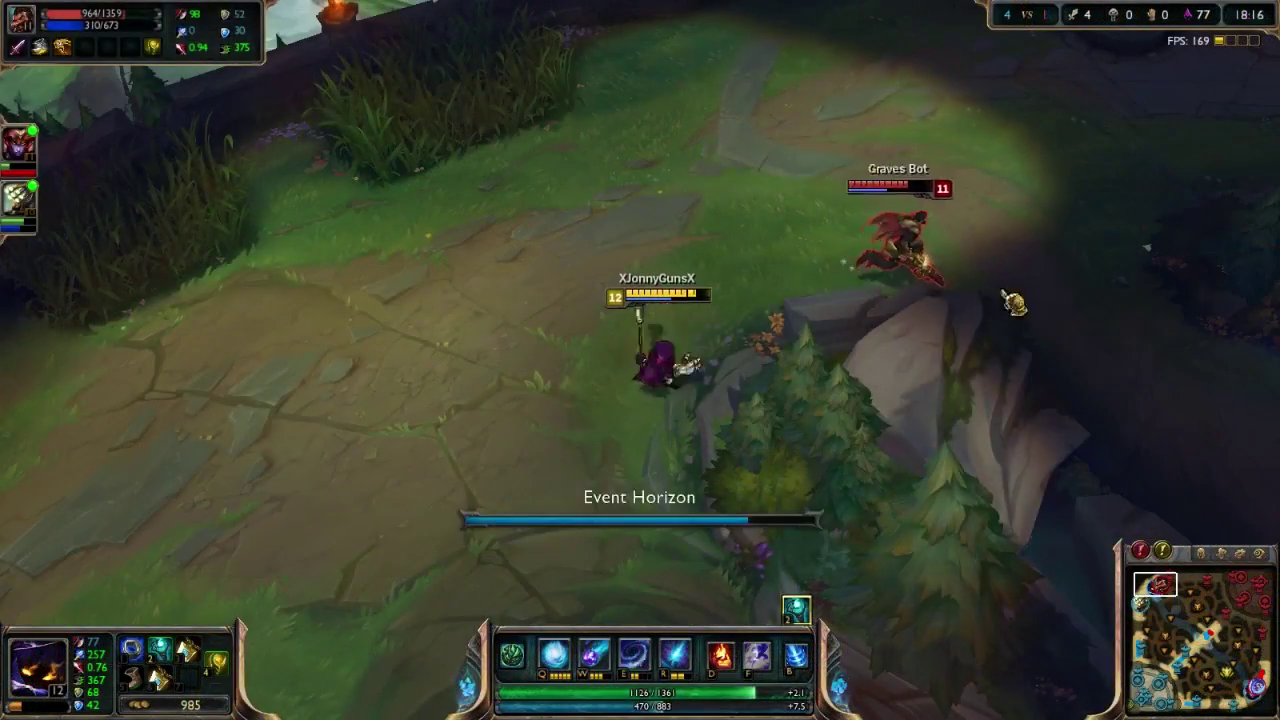
right_click(1013, 303)
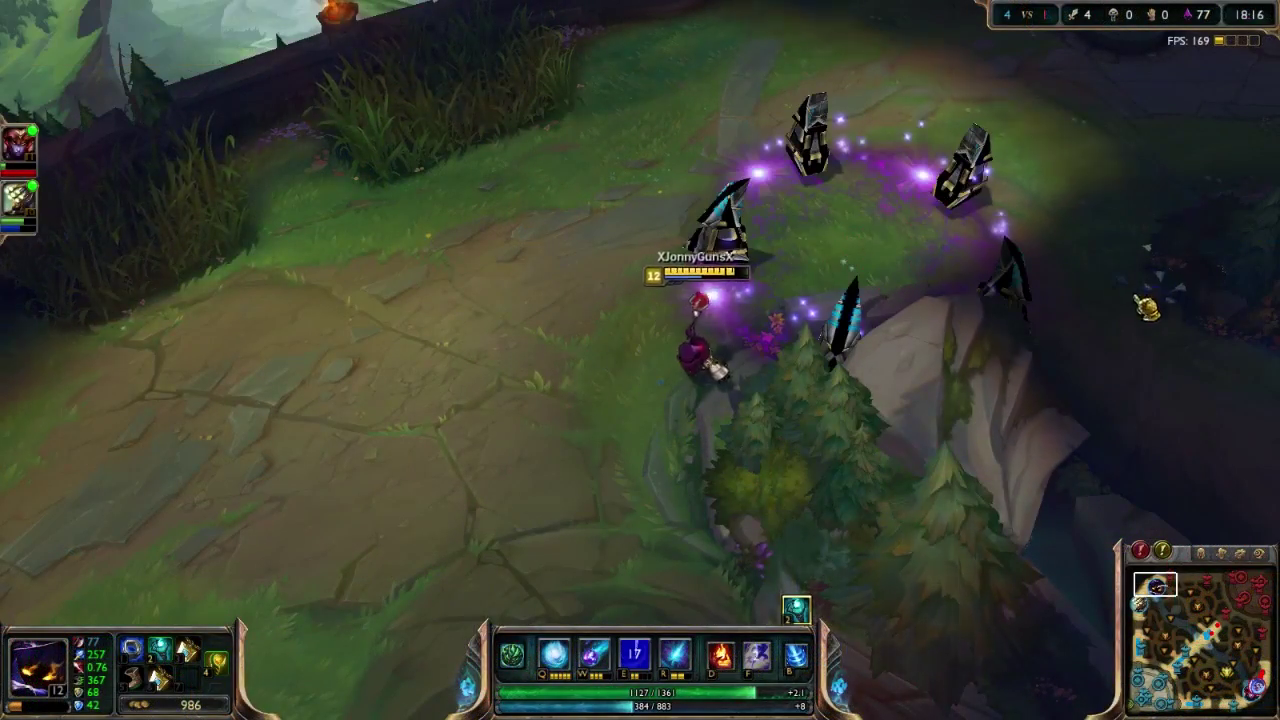
key(2)
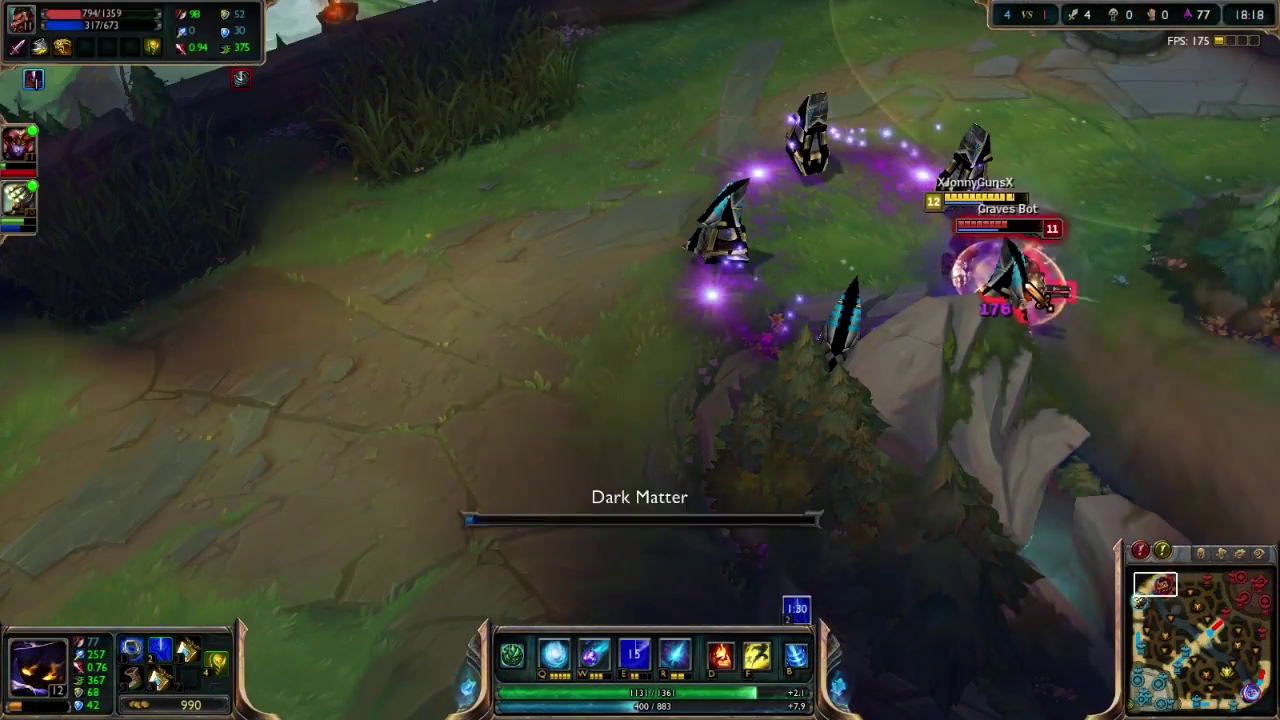
key(w)
key(q)
key(r)
key(d)
right_click(845, 222)
right_click(697, 206)
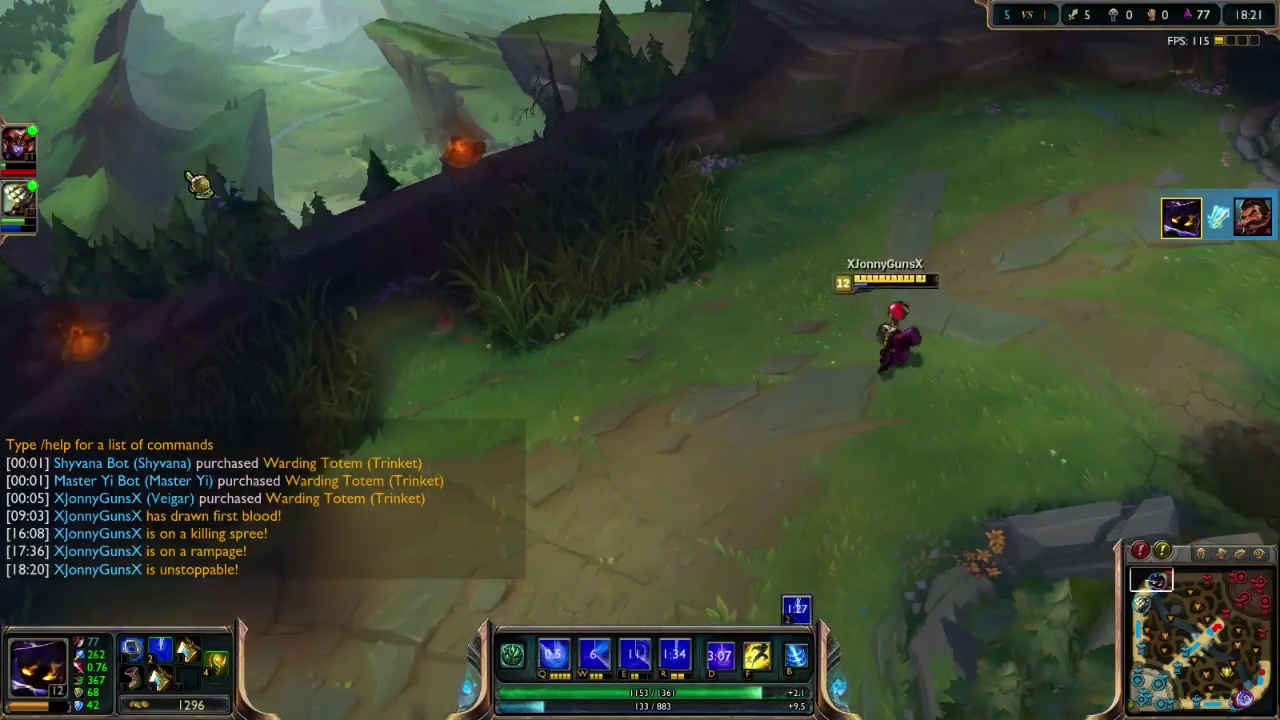
right_click(514, 270)
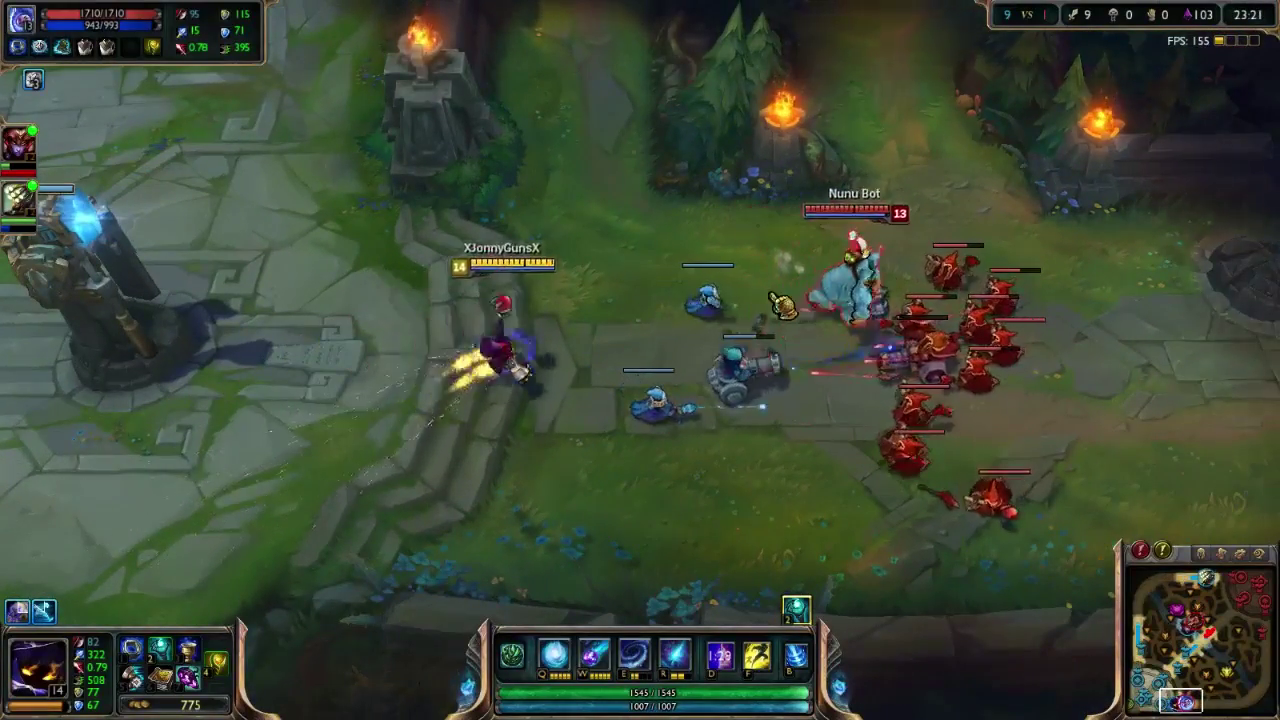
key(e)
key(w)
key(r)
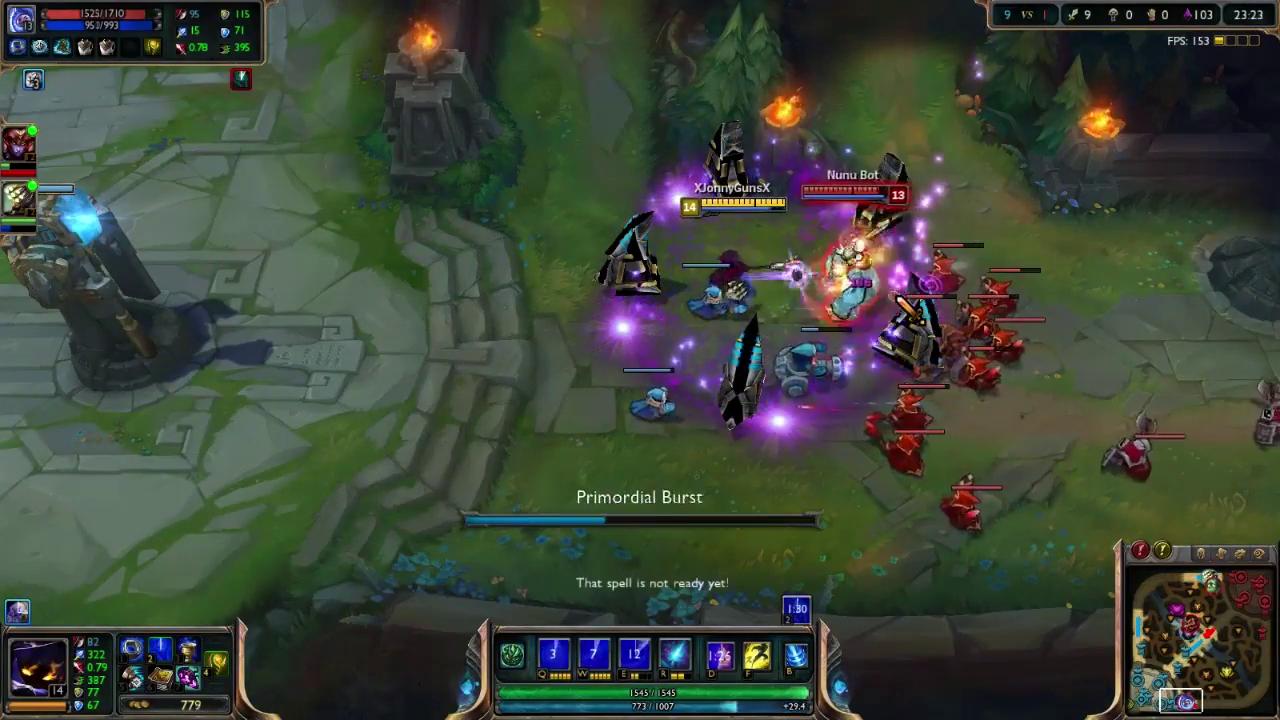
key(q)
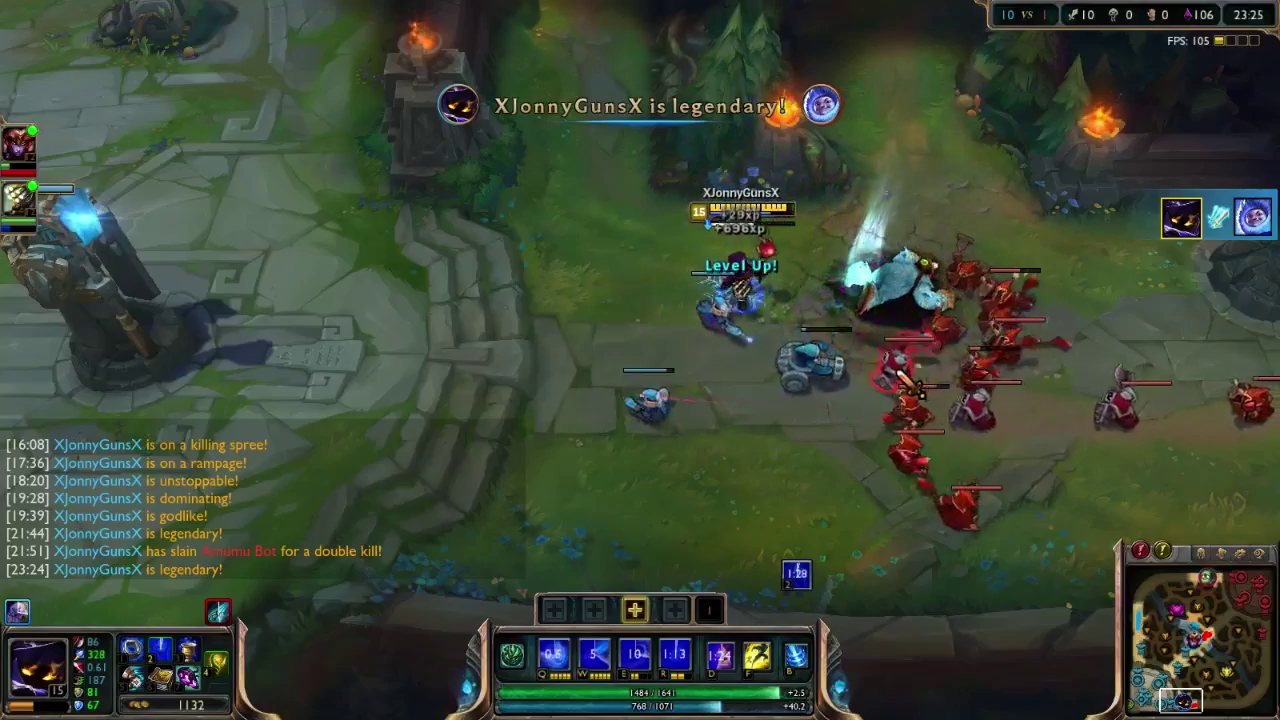
right_click(676, 460)
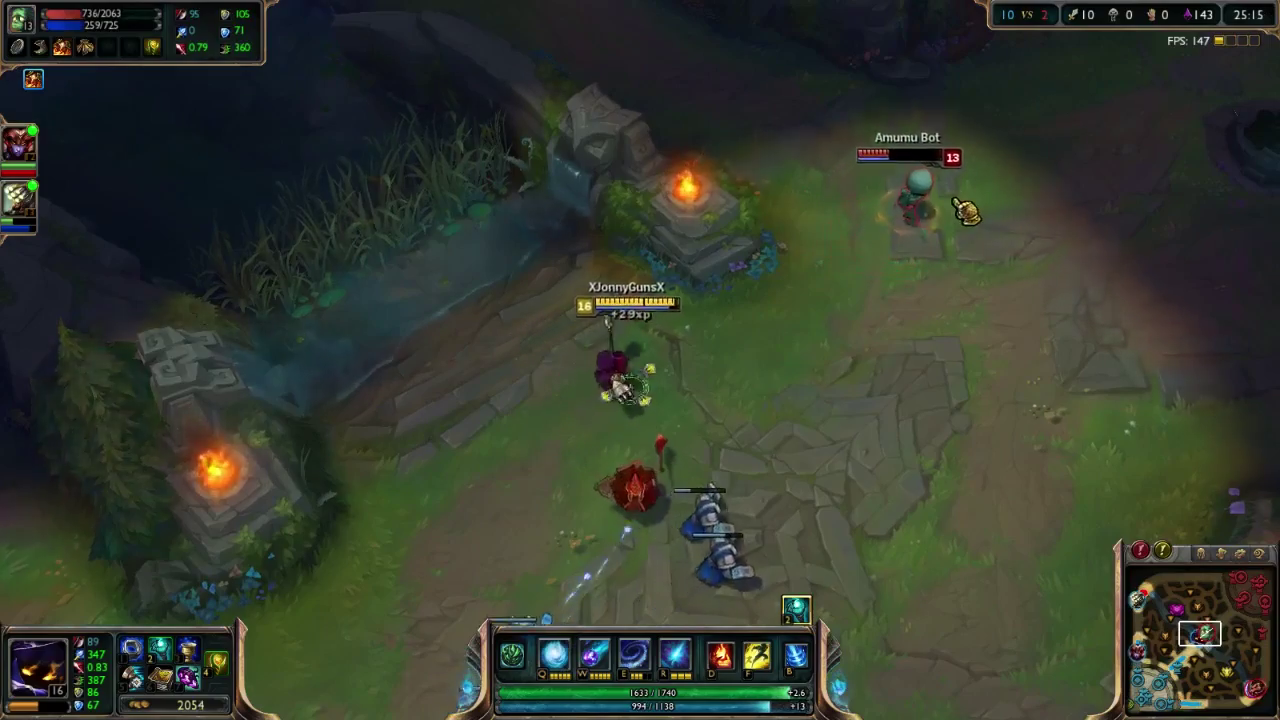
key(f)
key(e)
right_click(1011, 151)
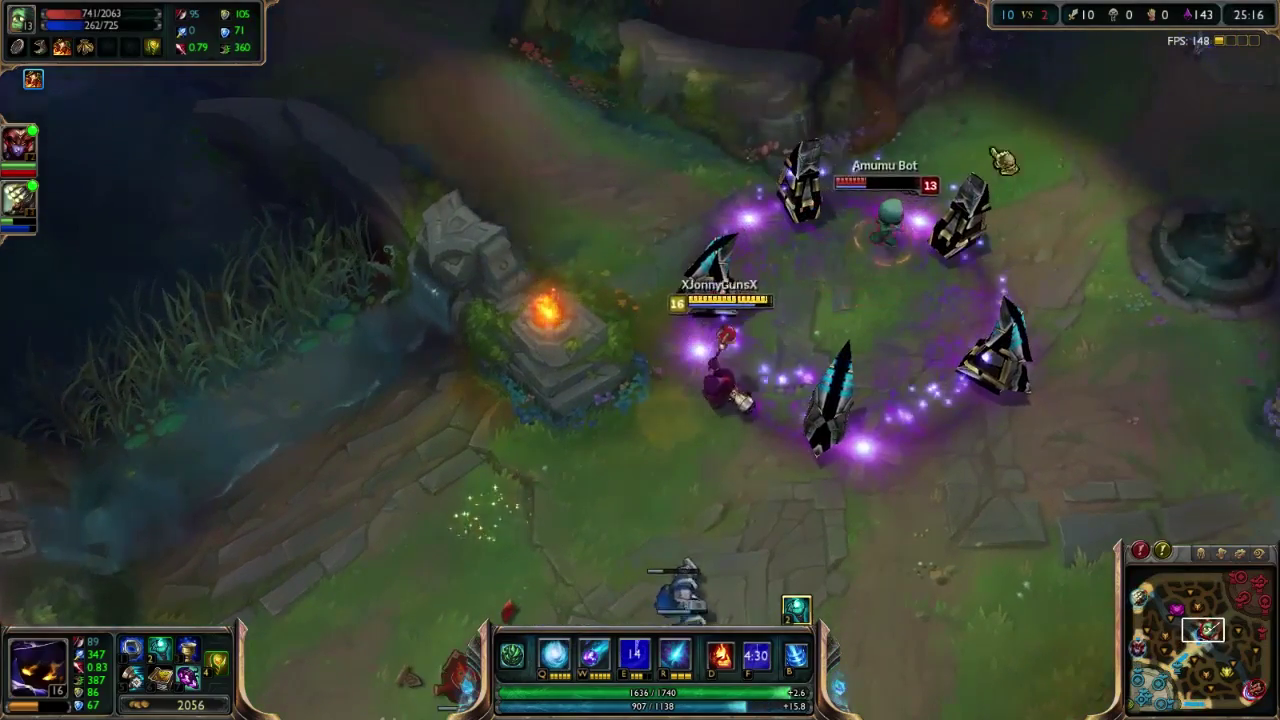
key(2)
key(w)
key(q)
key(r)
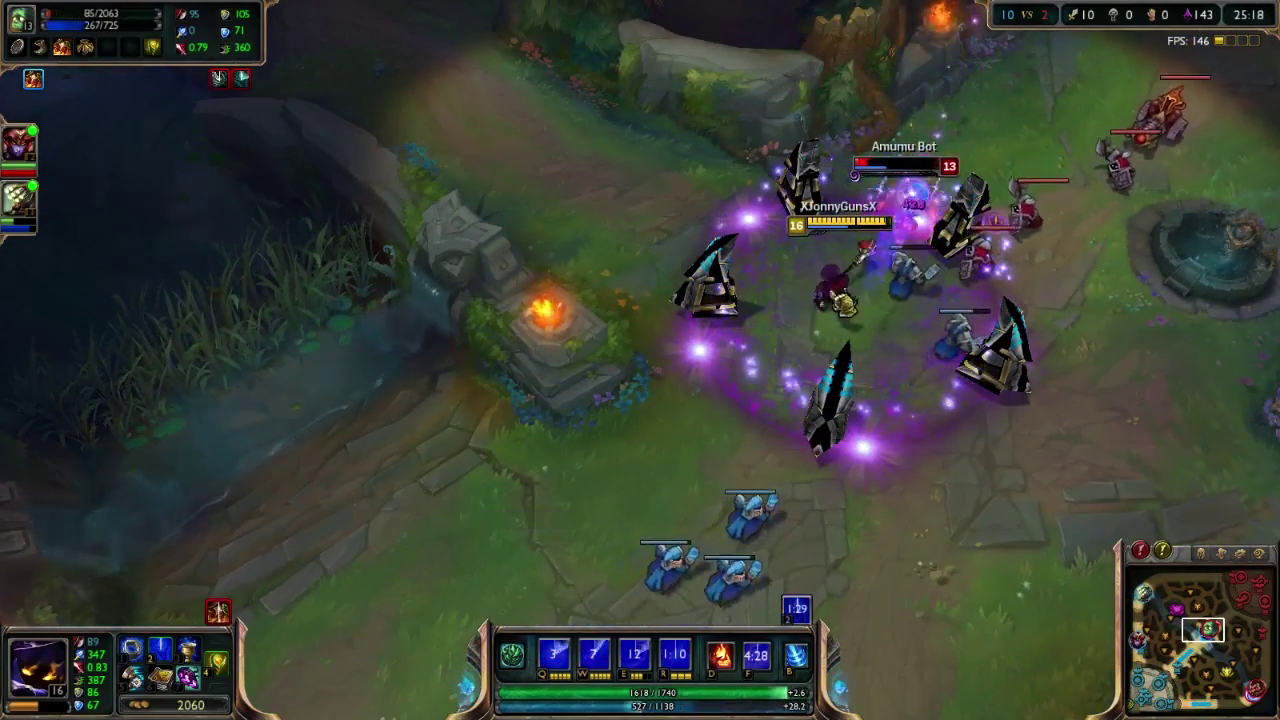
right_click(651, 418)
right_click(661, 543)
right_click(814, 310)
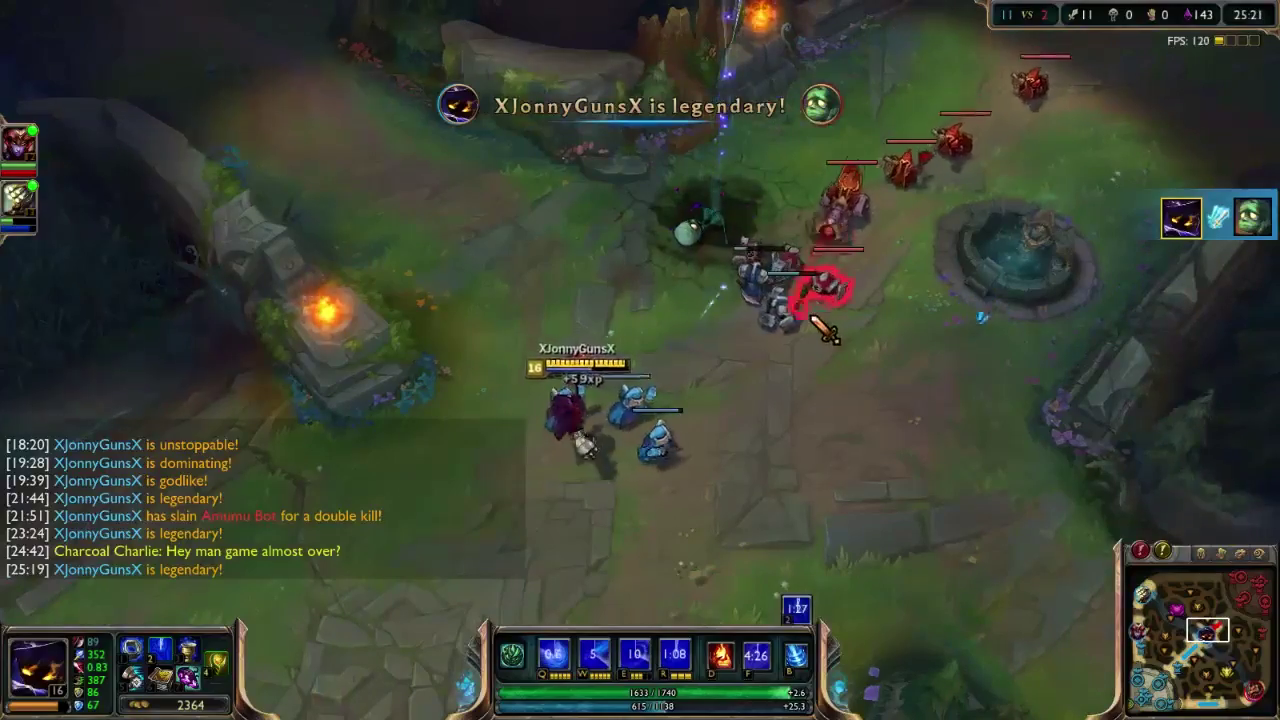
Step: Cast the champion's Q ability towards the enemy minions and order the champion to move away
key(q)
key(q)
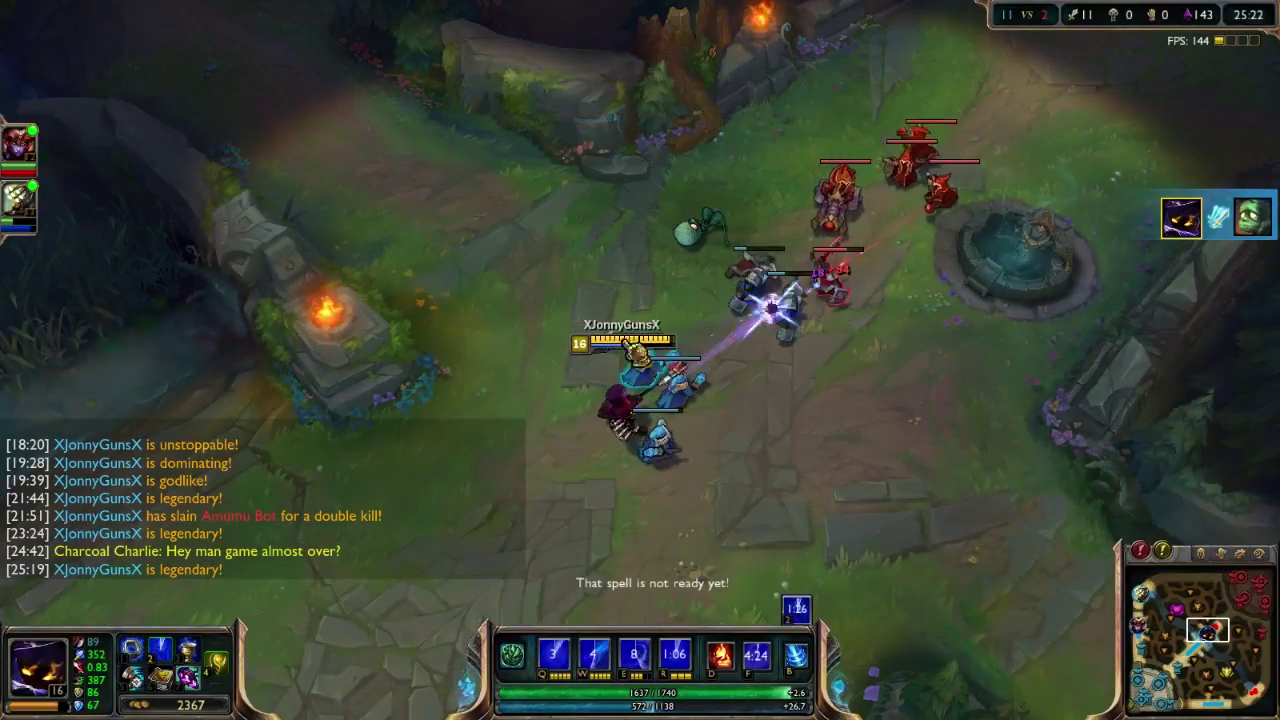
right_click(514, 314)
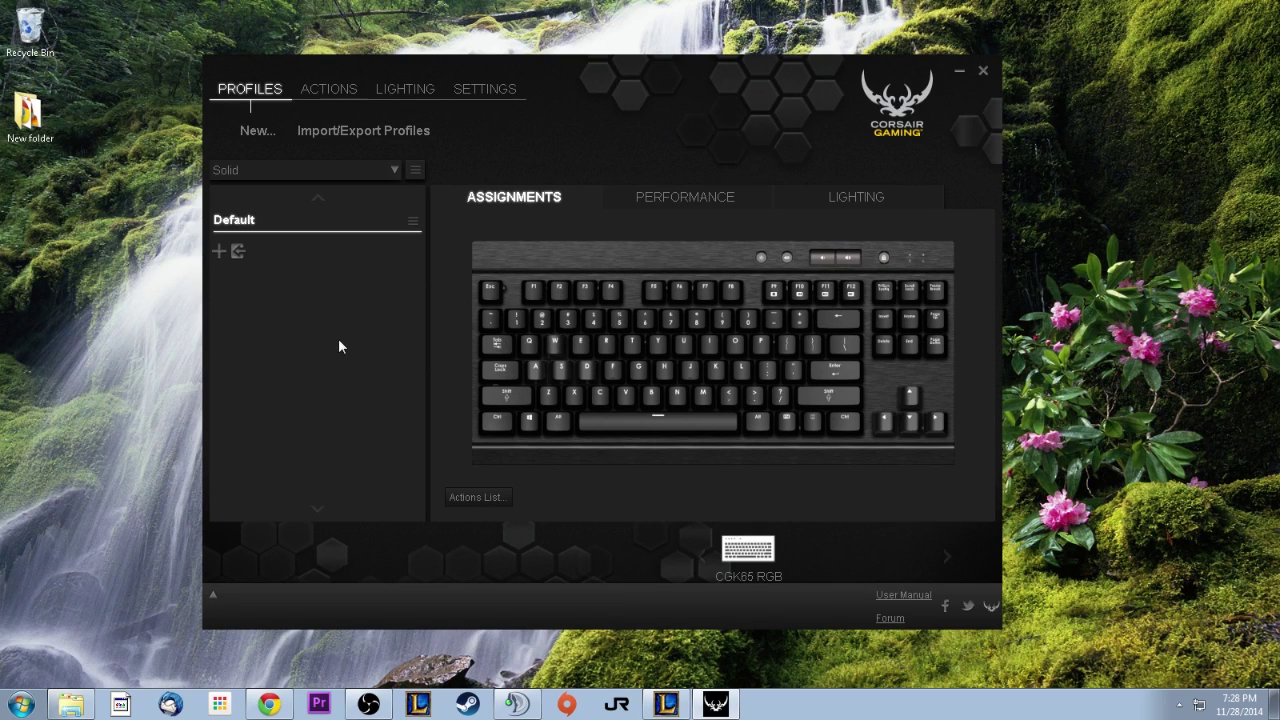
Step: Switch to the Corsair software and create a new macro action named Drop Shot
click(329, 89)
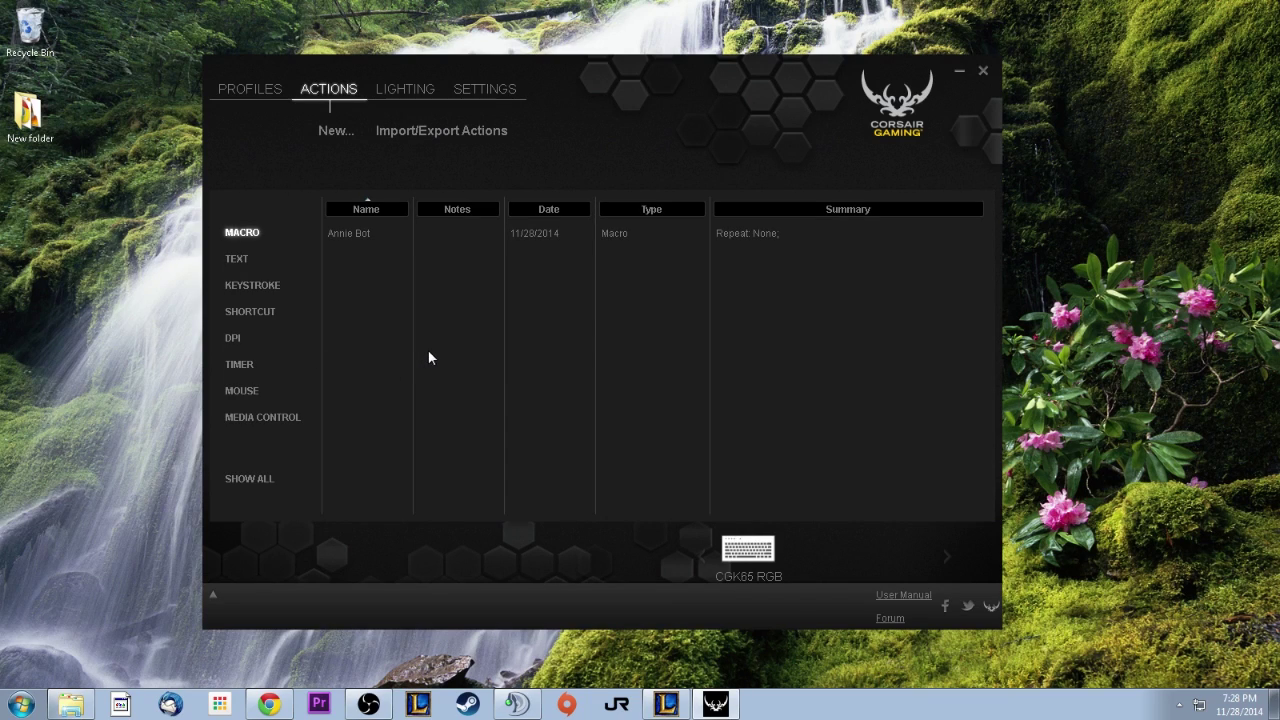
click(227, 97)
click(308, 89)
click(337, 132)
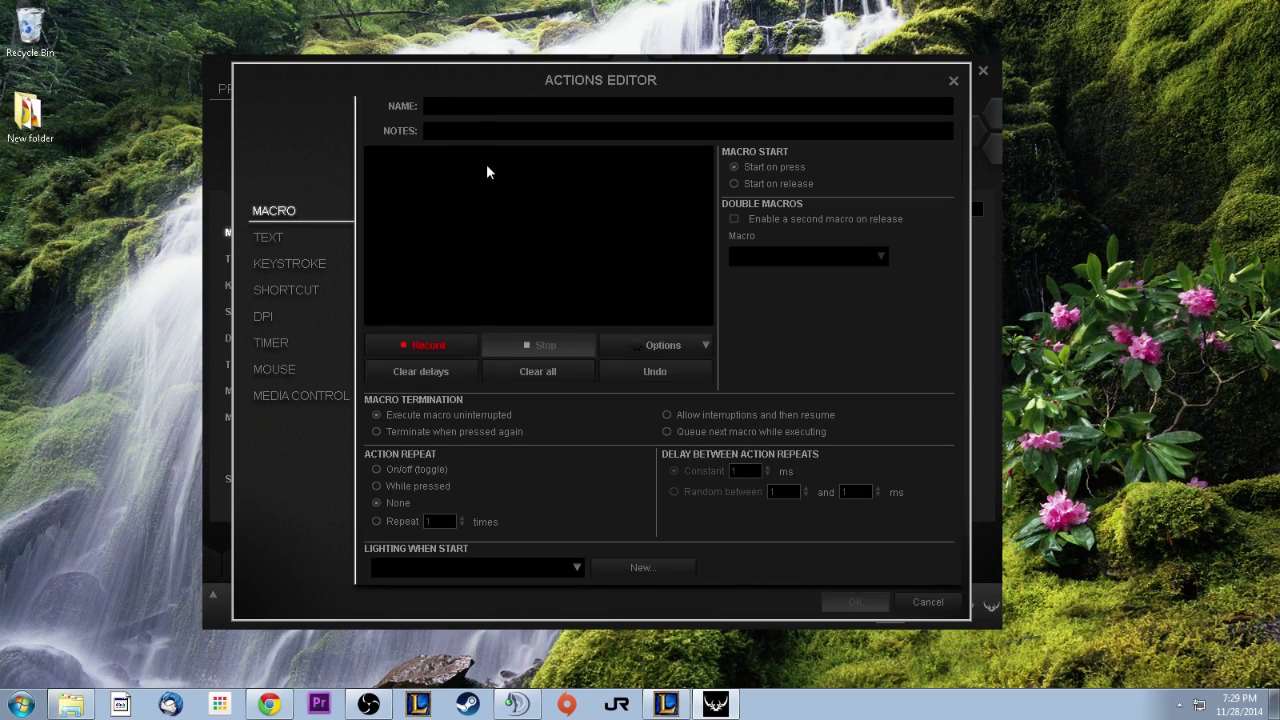
text(Drop Shot)
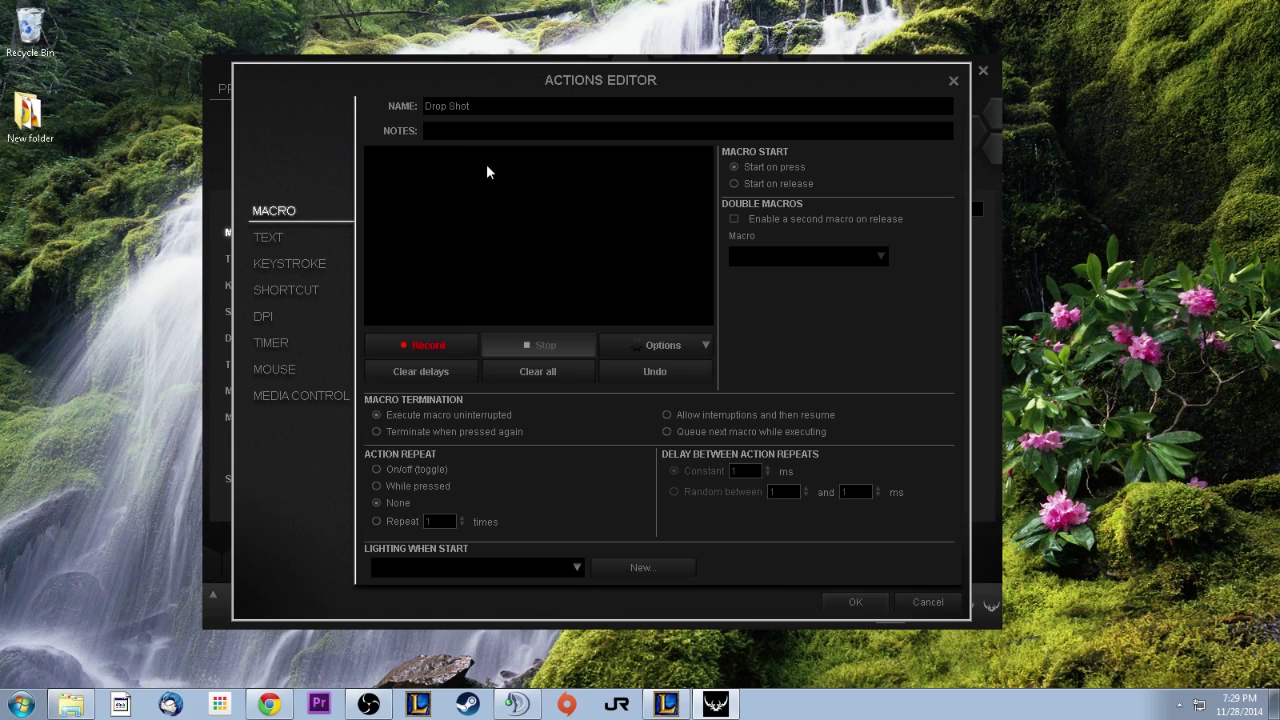
Step: Enable the recording of mouse clicks in the macro's recording options
click(705, 346)
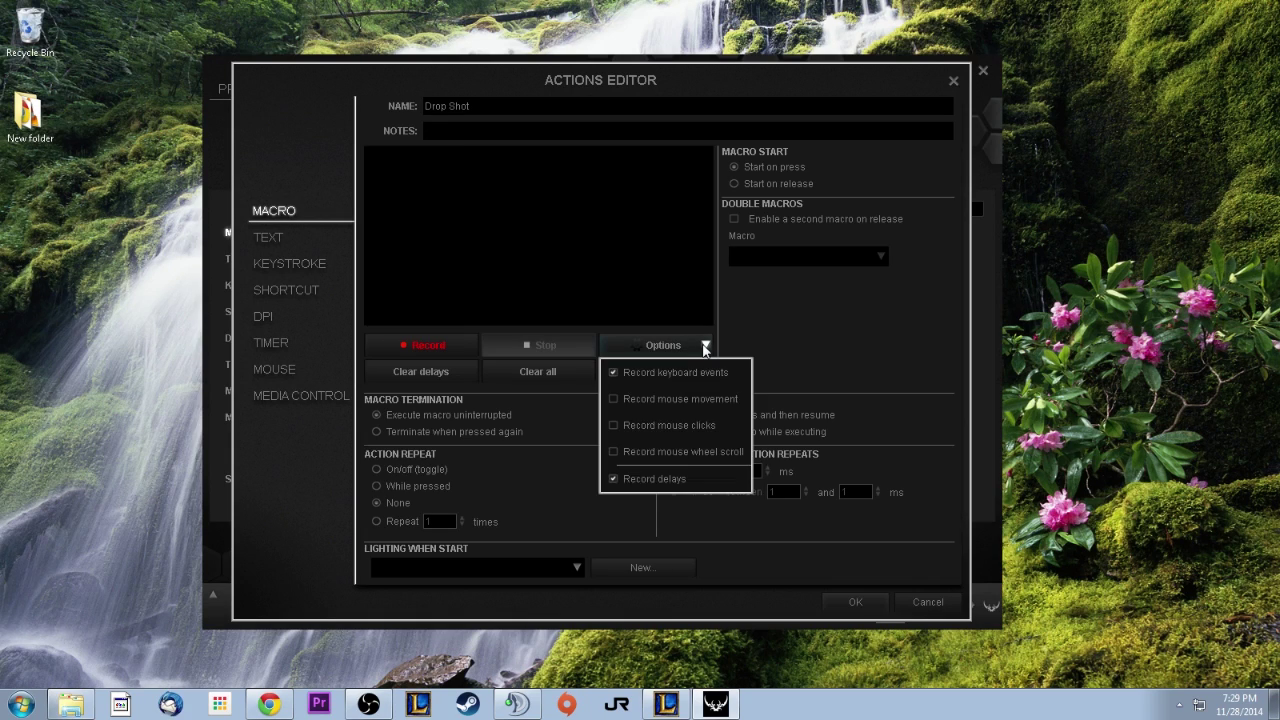
click(612, 425)
click(700, 348)
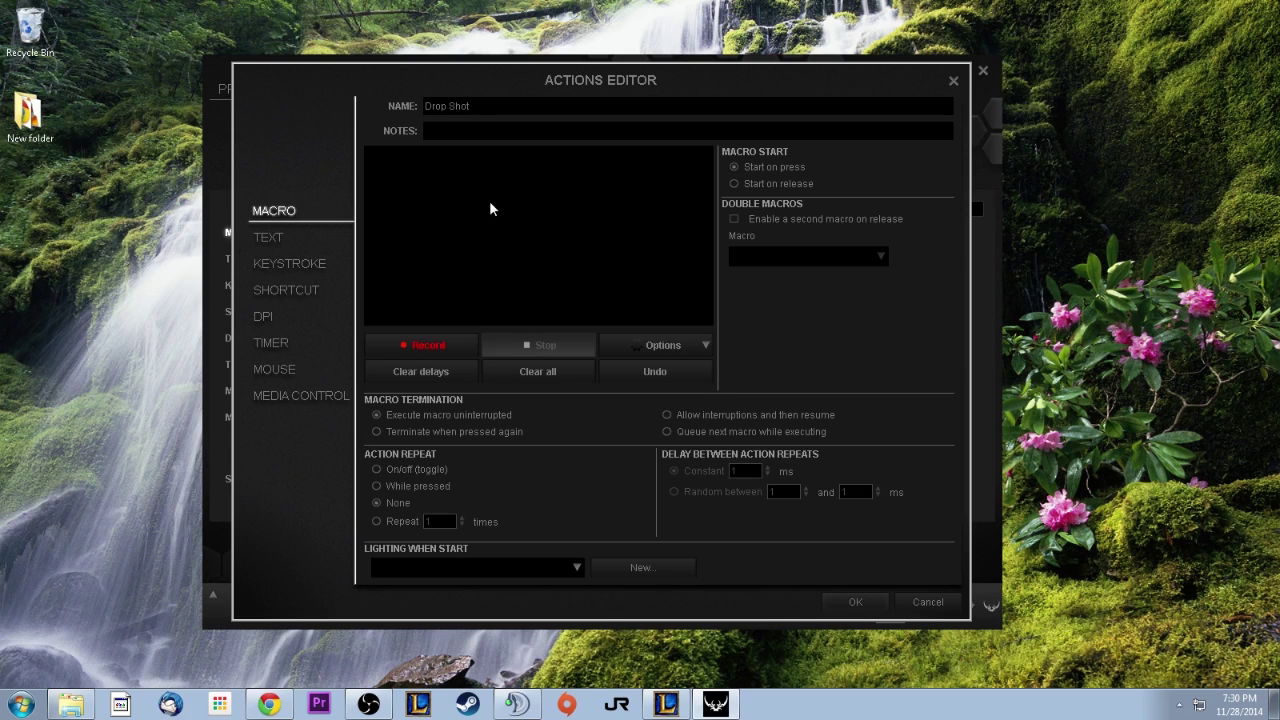
Step: Try recording Ctrl with the right and left mouse buttons without delays, and clear all recorded events
click(444, 346)
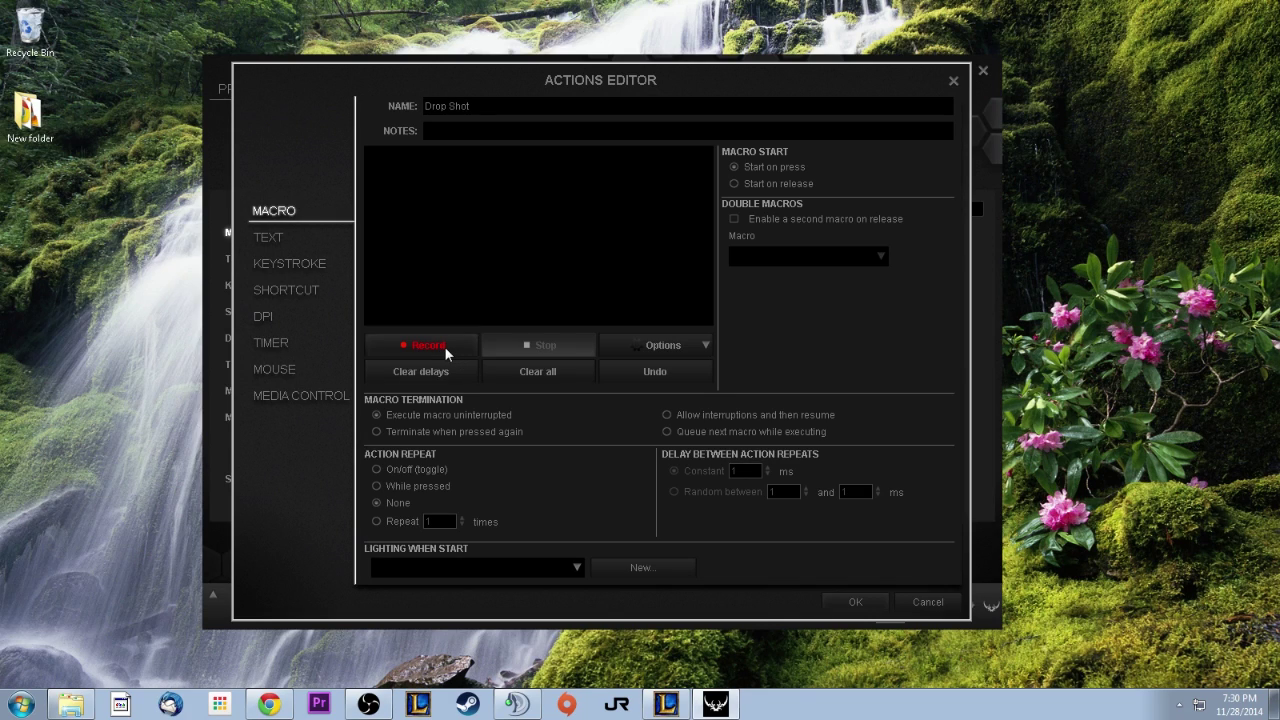
key(ctrl)
right_click(596, 238)
click(596, 238)
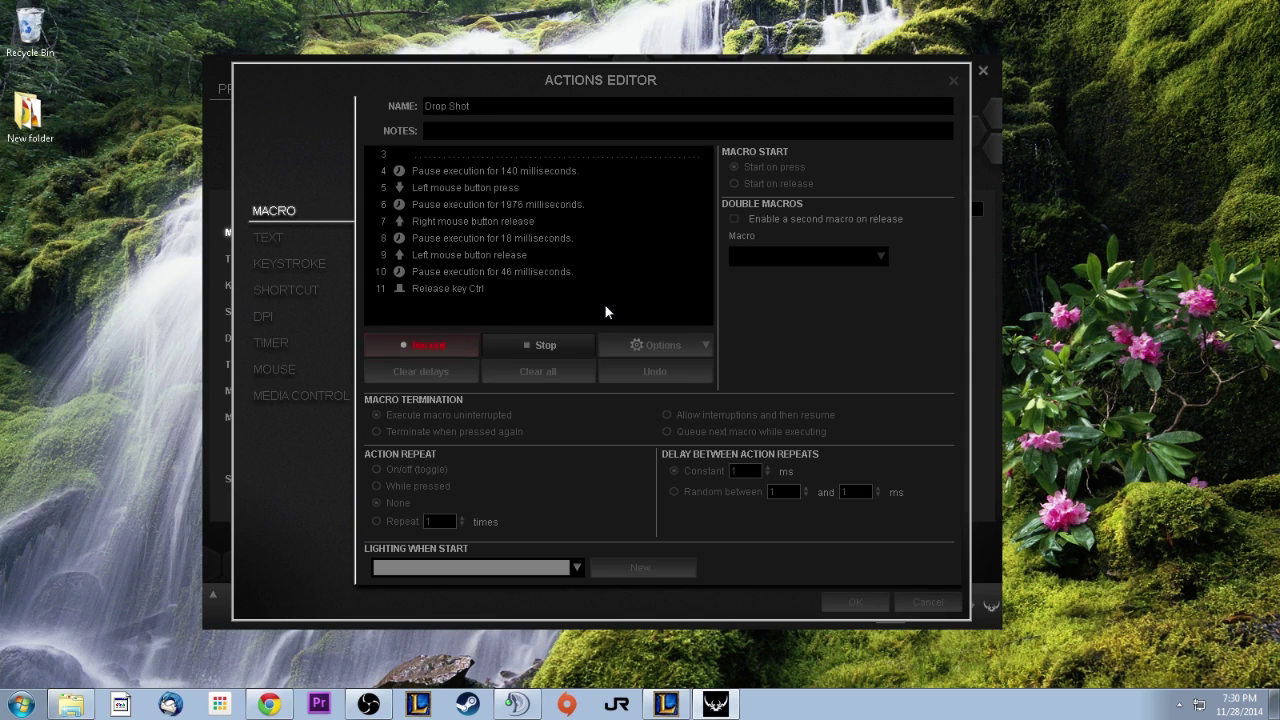
right_click(498, 266)
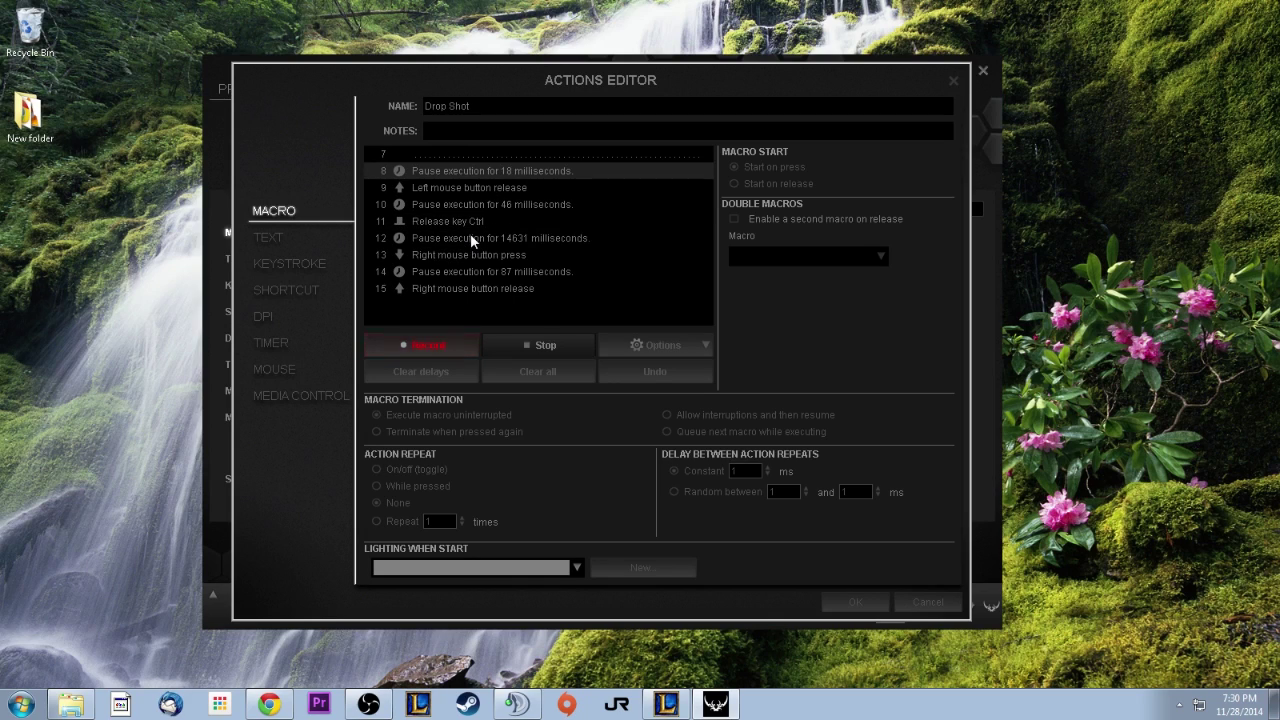
click(538, 347)
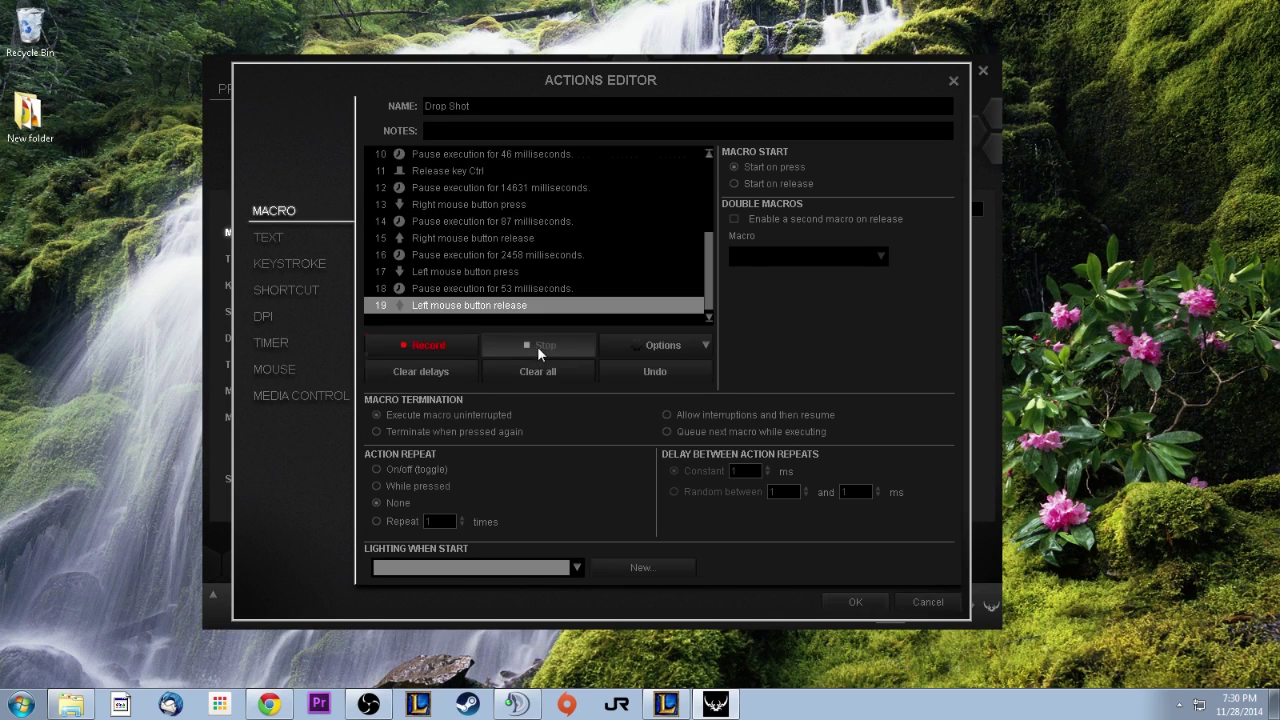
click(439, 371)
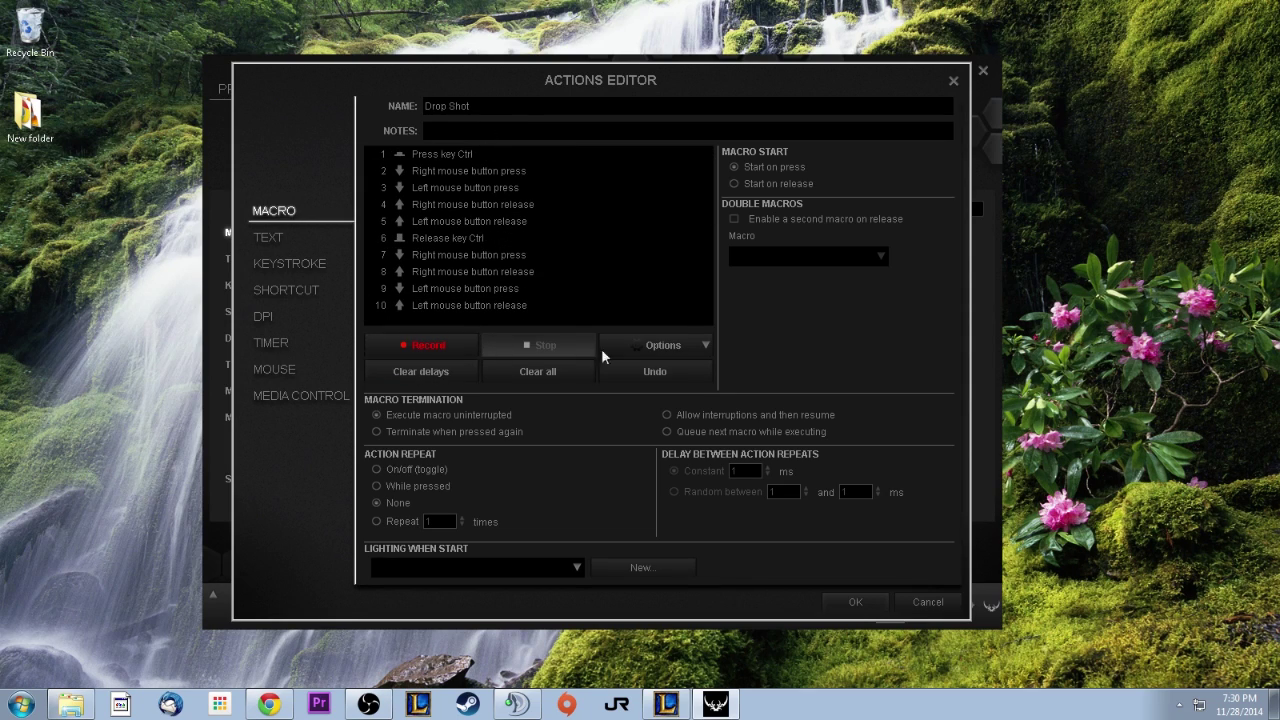
click(540, 377)
click(646, 390)
Step: Record Ctrl held together with the right and left mouse buttons as a trial sequence, keeping its delays
click(432, 345)
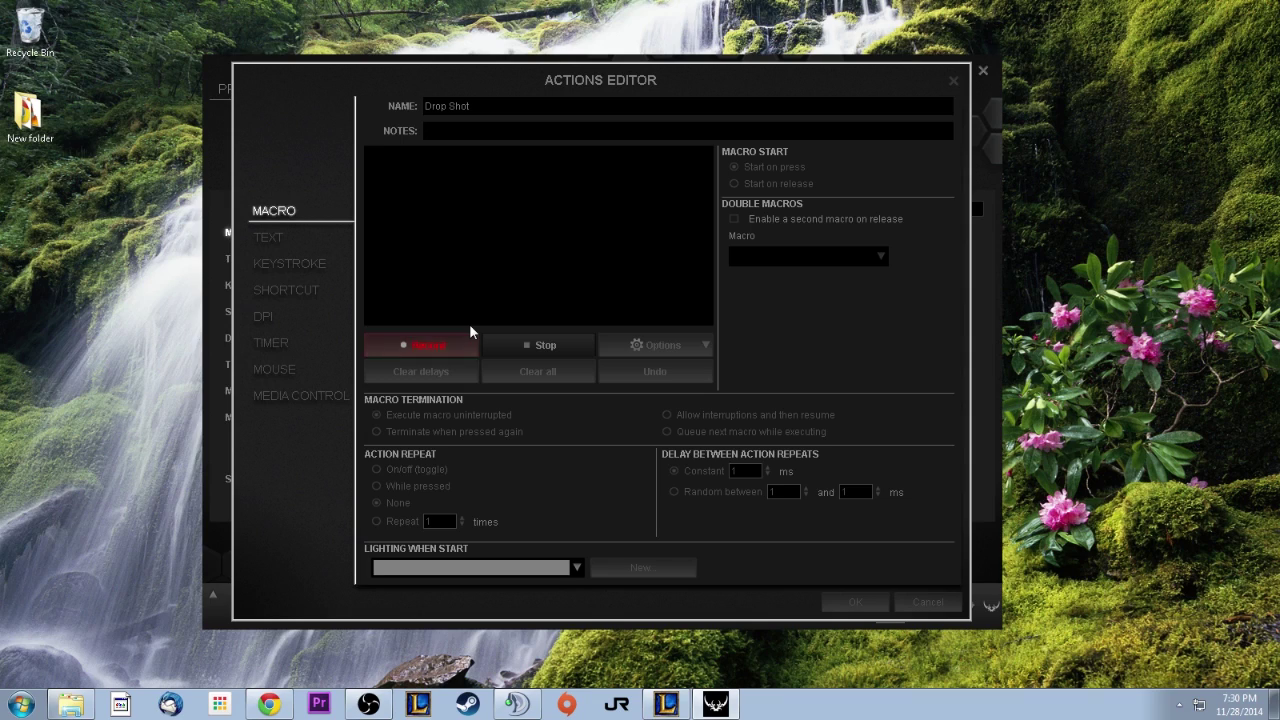
ctrl+right_click(470, 330)
ctrl+click(470, 330)
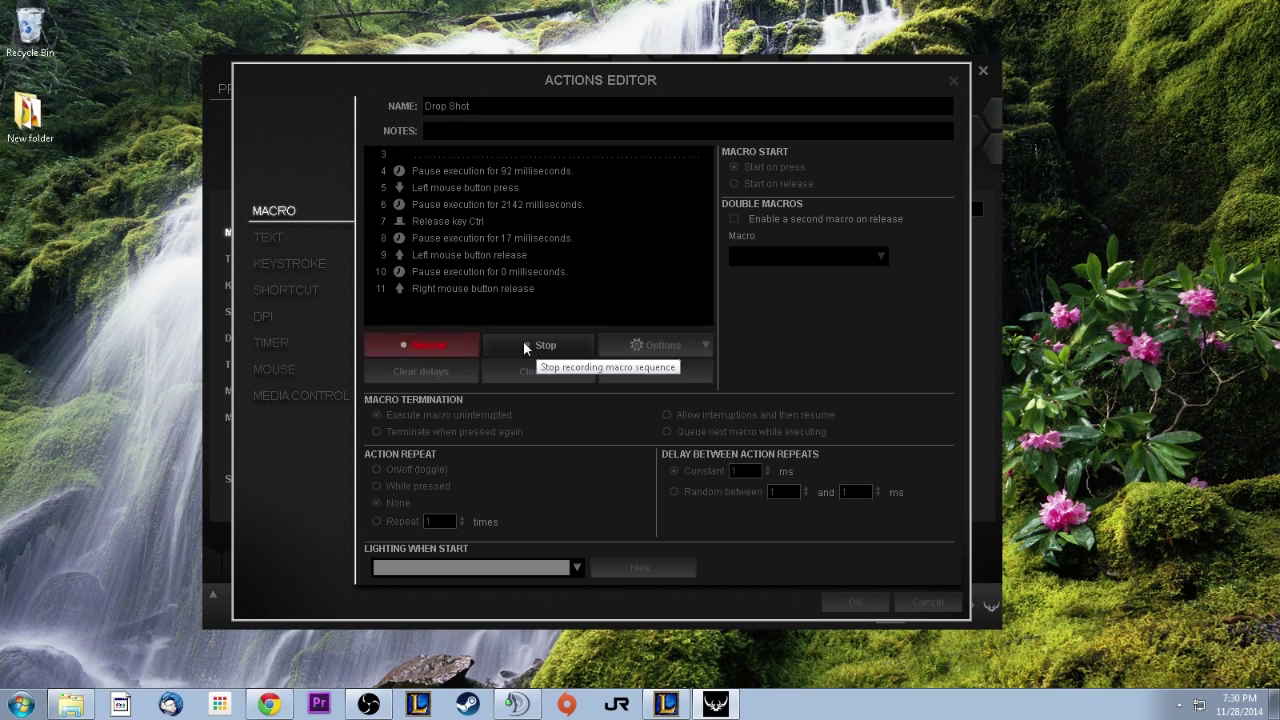
click(524, 347)
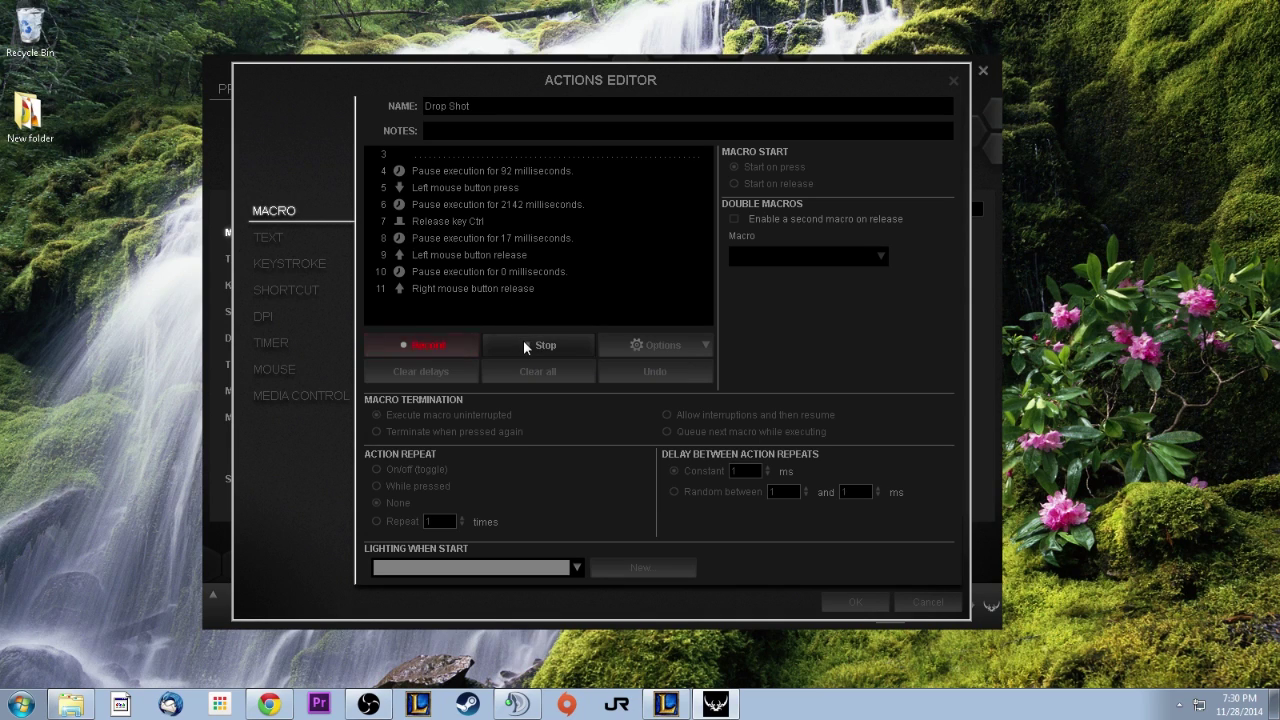
click(524, 347)
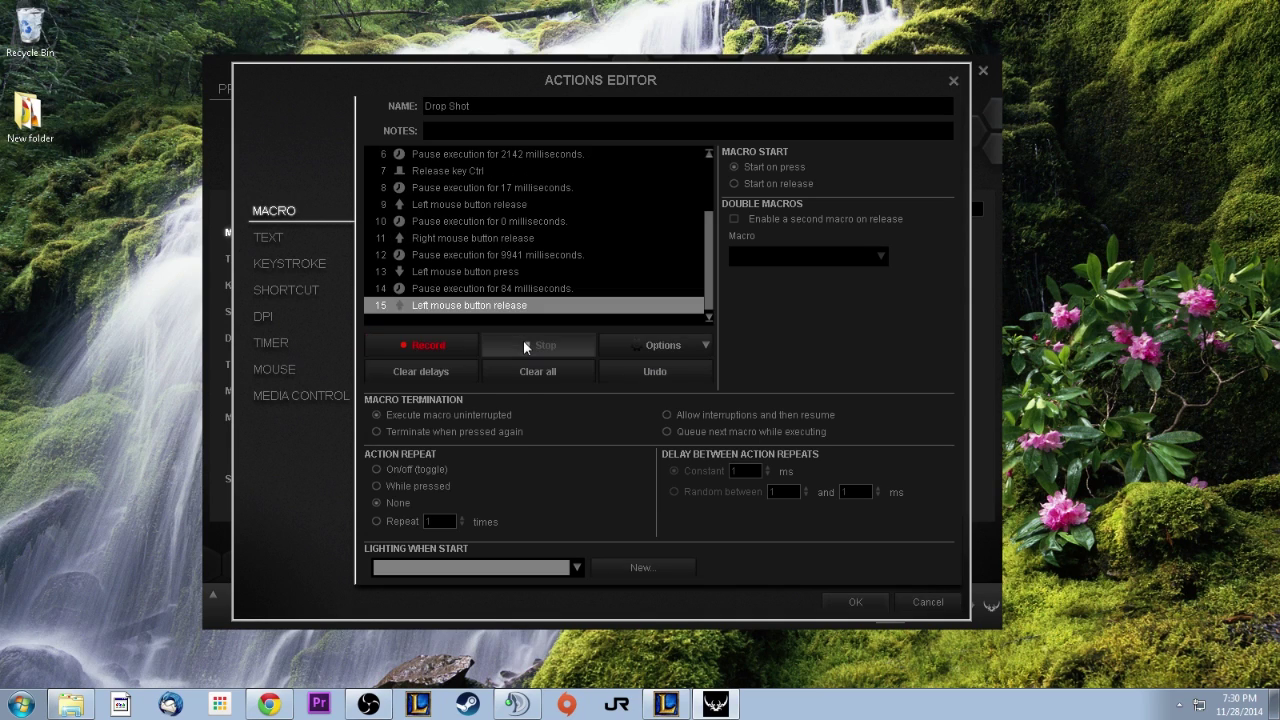
Step: Open the delay before the final left mouse press for editing, accept it as is, and clear all recorded events
right_click(503, 253)
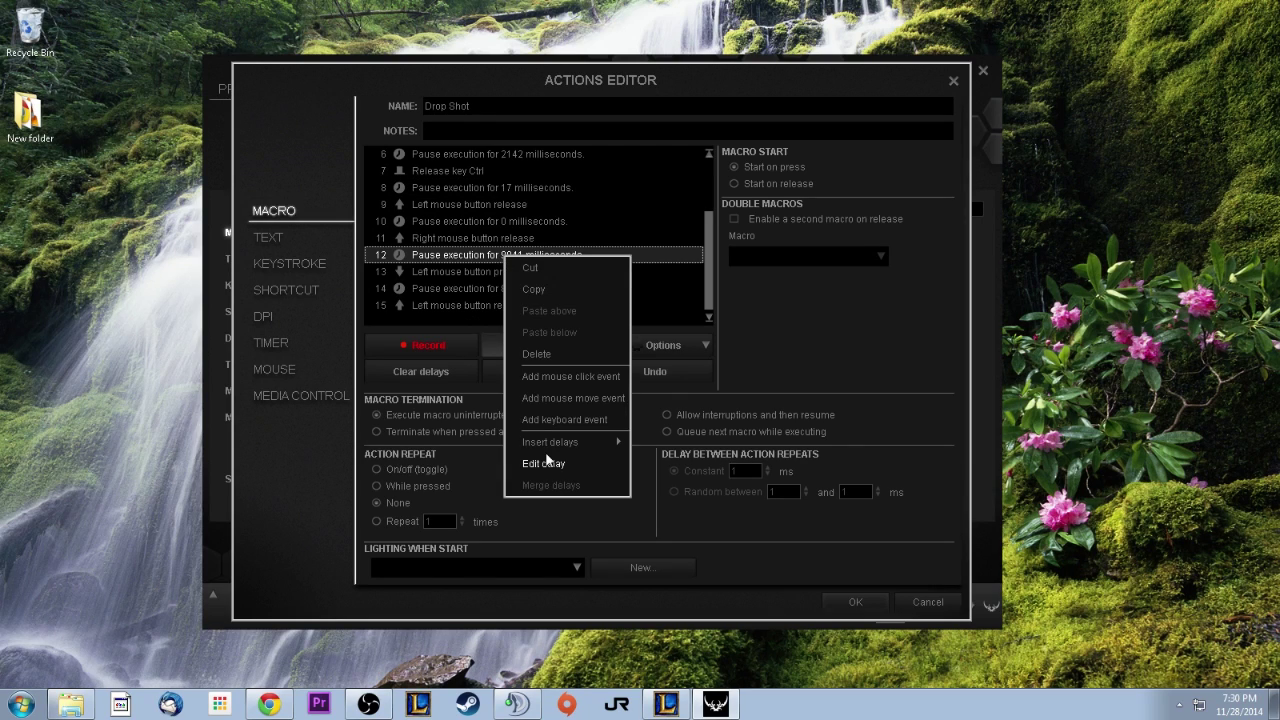
click(545, 460)
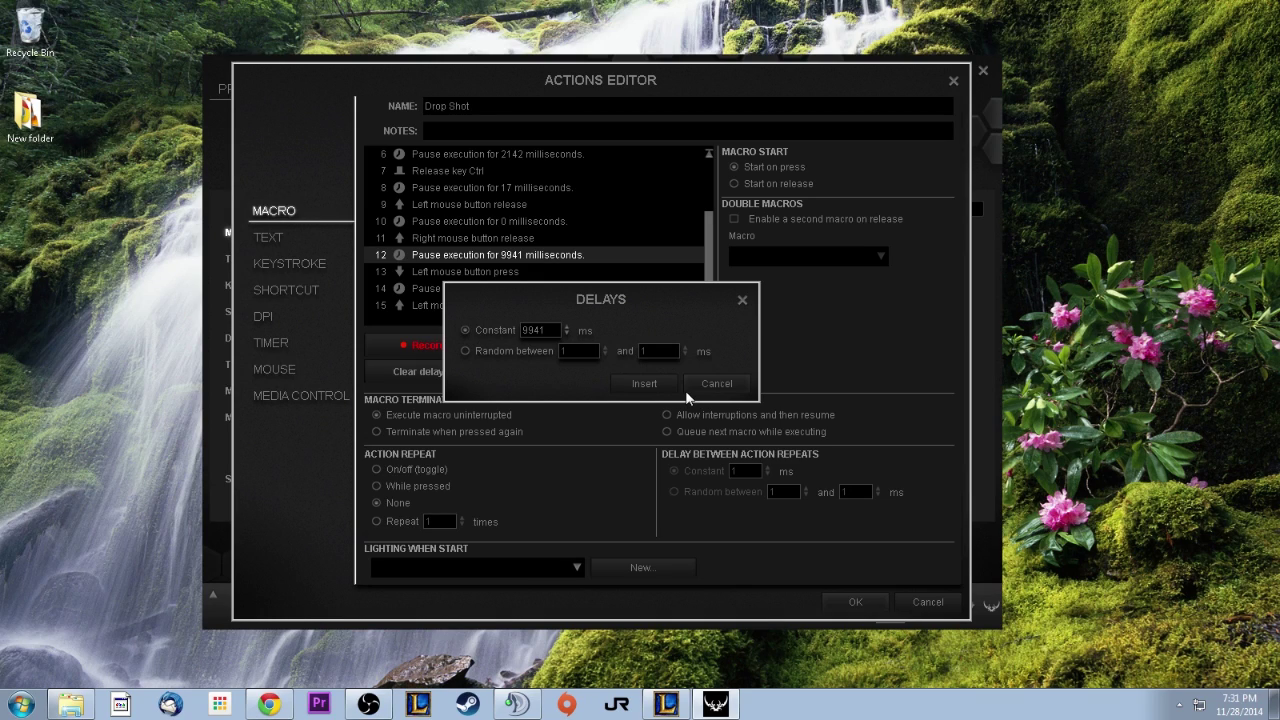
click(635, 380)
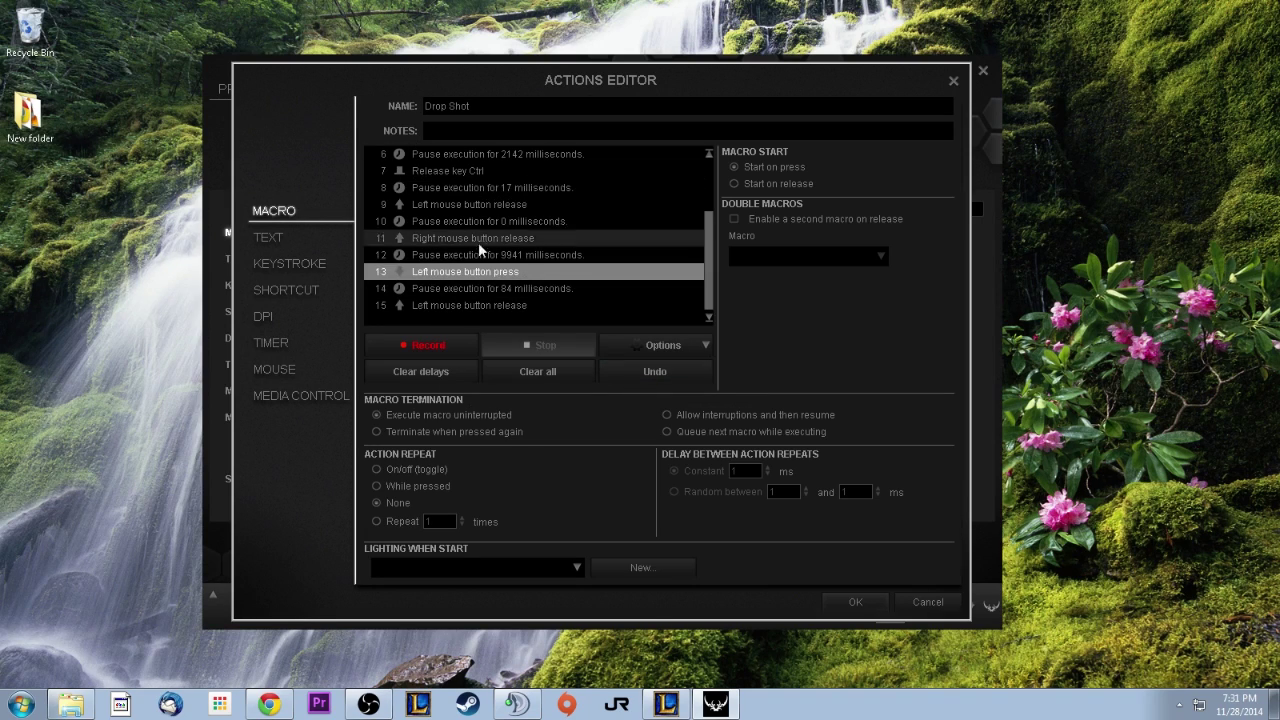
click(508, 390)
click(645, 391)
Step: Record Ctrl held with the right and left mouse buttons, including delays, and save the Drop Shot macro
click(462, 337)
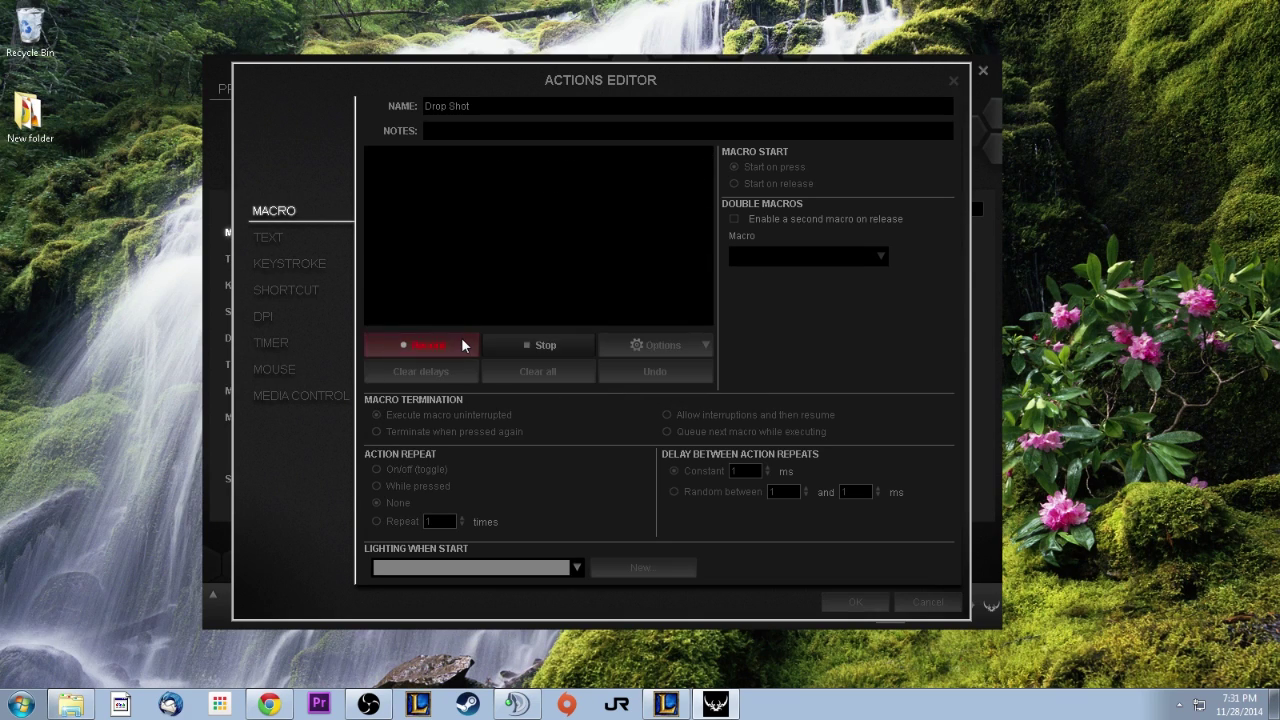
ctrl+right_click(465, 337)
ctrl+click(465, 337)
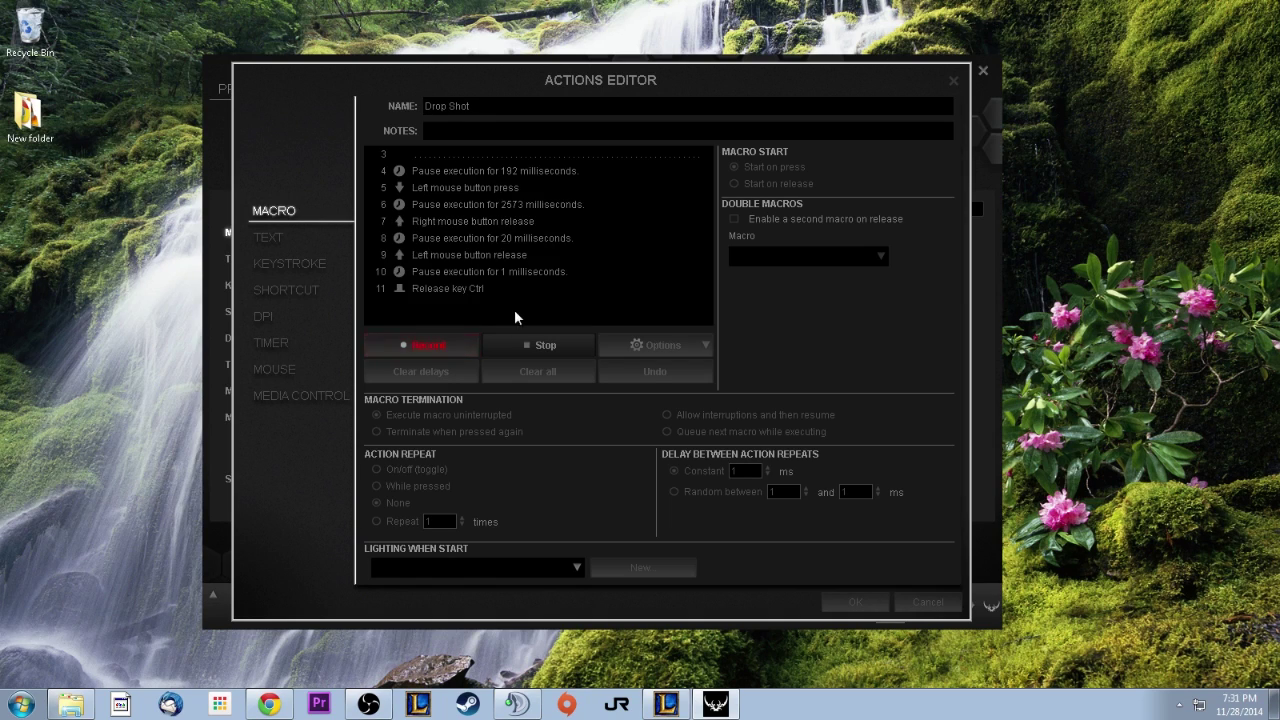
click(549, 337)
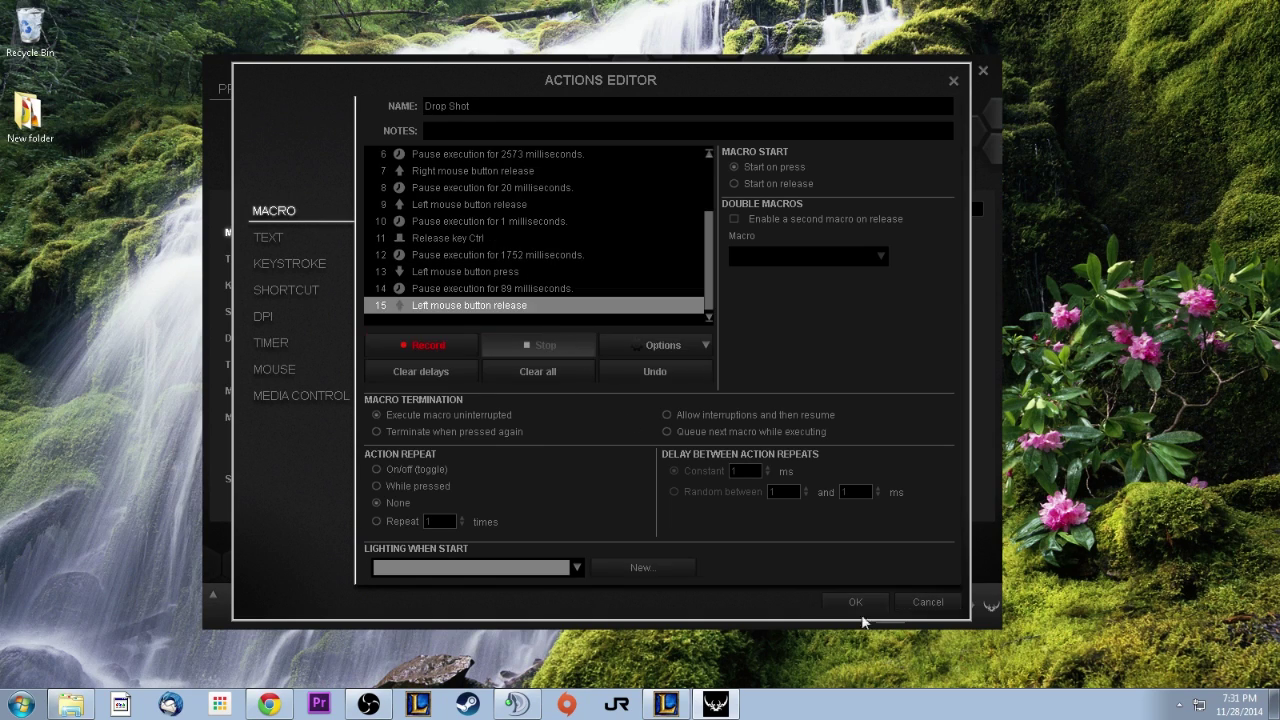
click(856, 602)
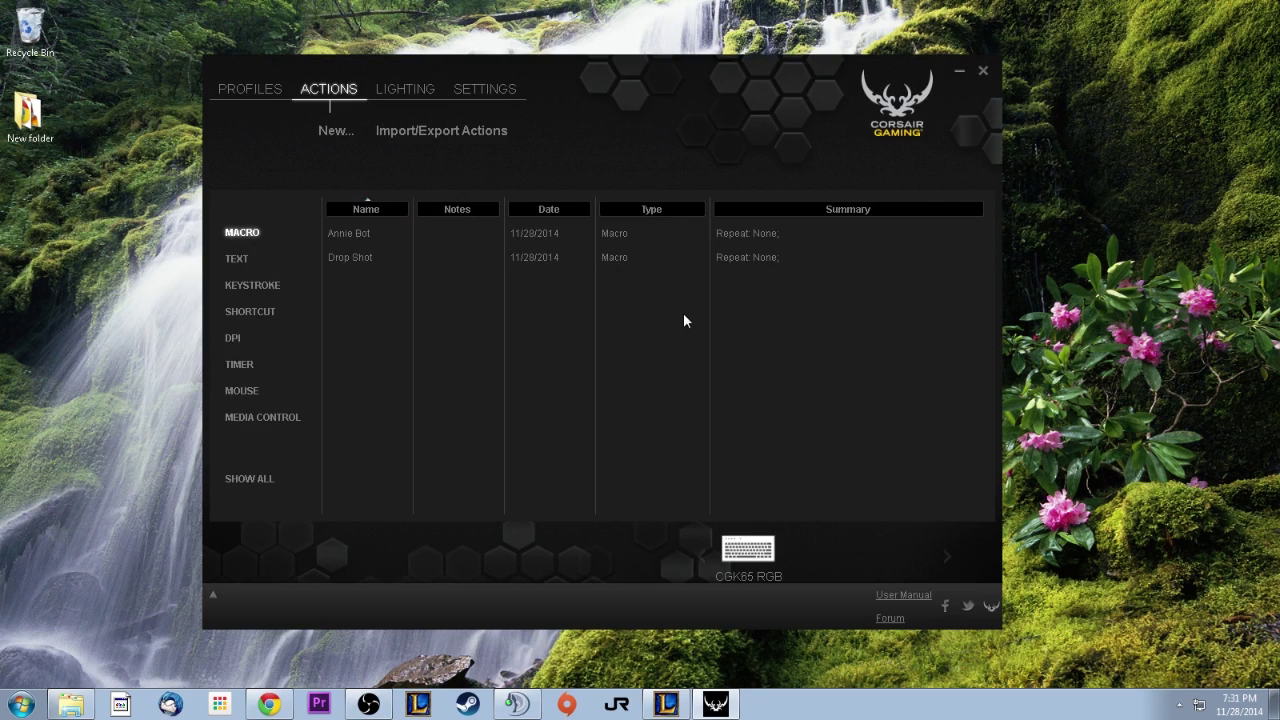
Step: Assign the Drop Shot macro to the backtick key in the Default profile, overriding its current setting
click(250, 90)
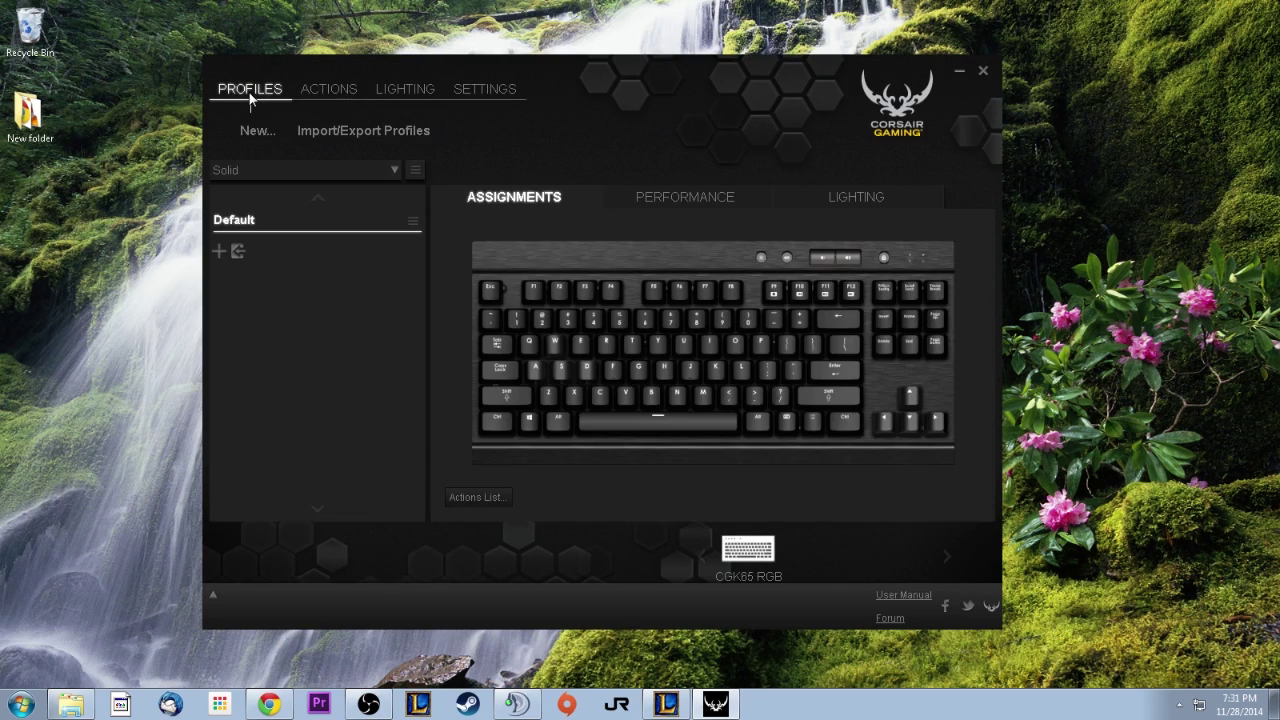
click(470, 500)
drag(1060, 343, 496, 322)
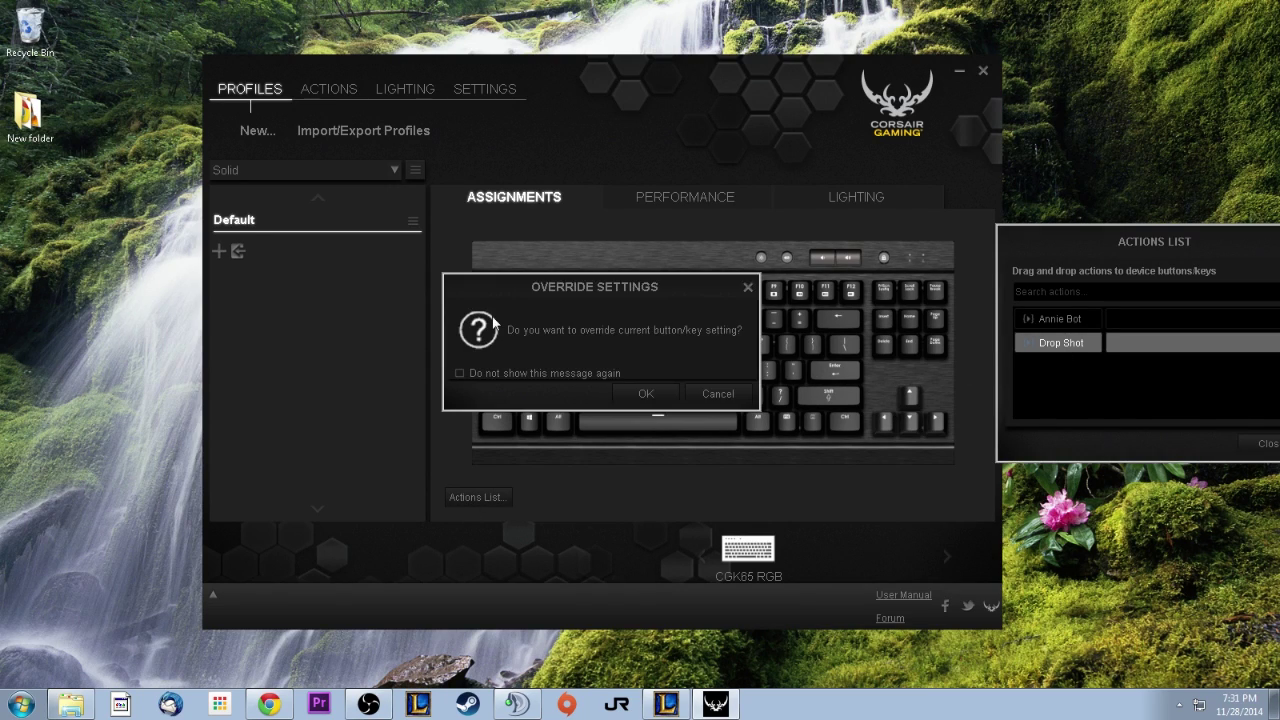
click(662, 397)
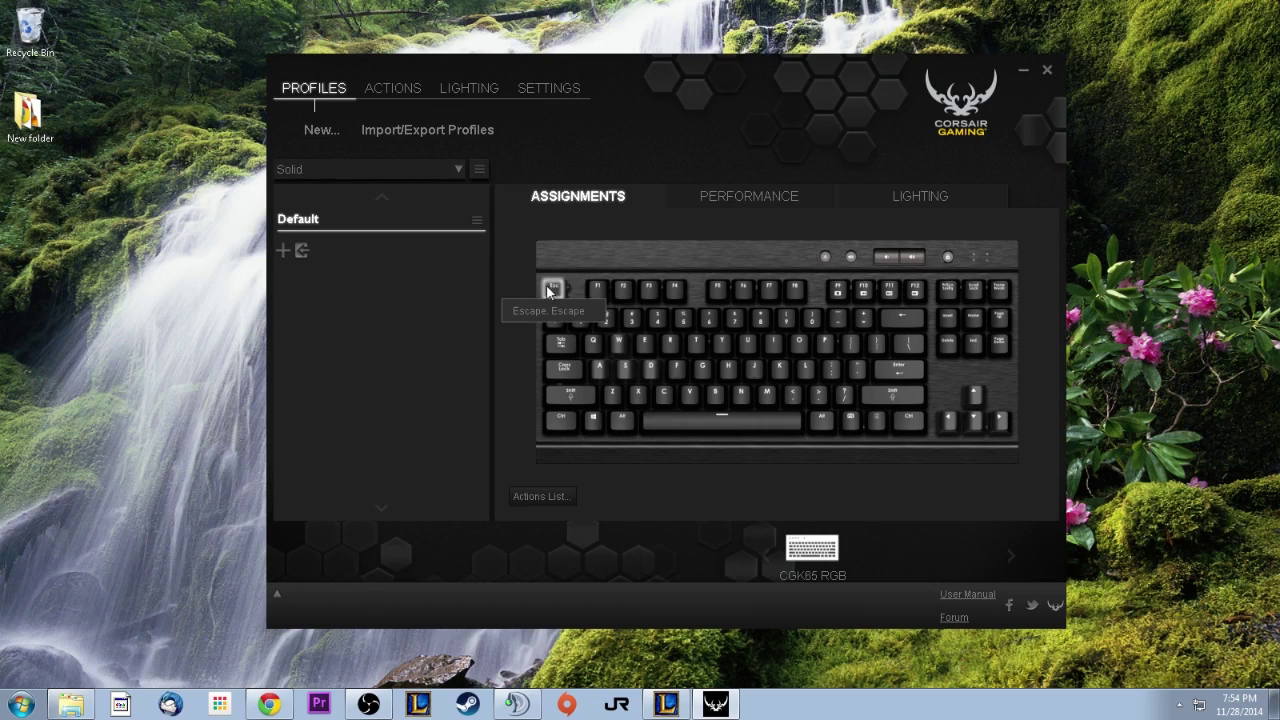
Step: Open the actions list beside the keyboard assignments to view the available macros, and close it
click(540, 497)
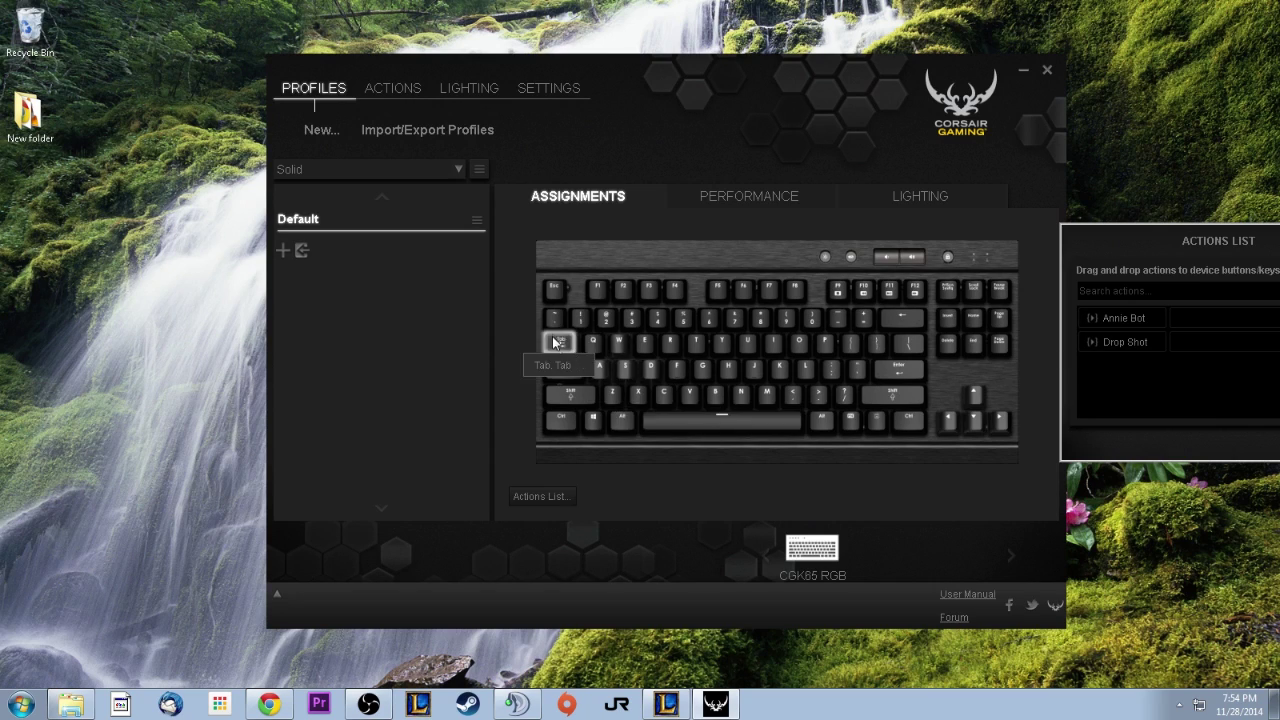
drag(1120, 246, 962, 78)
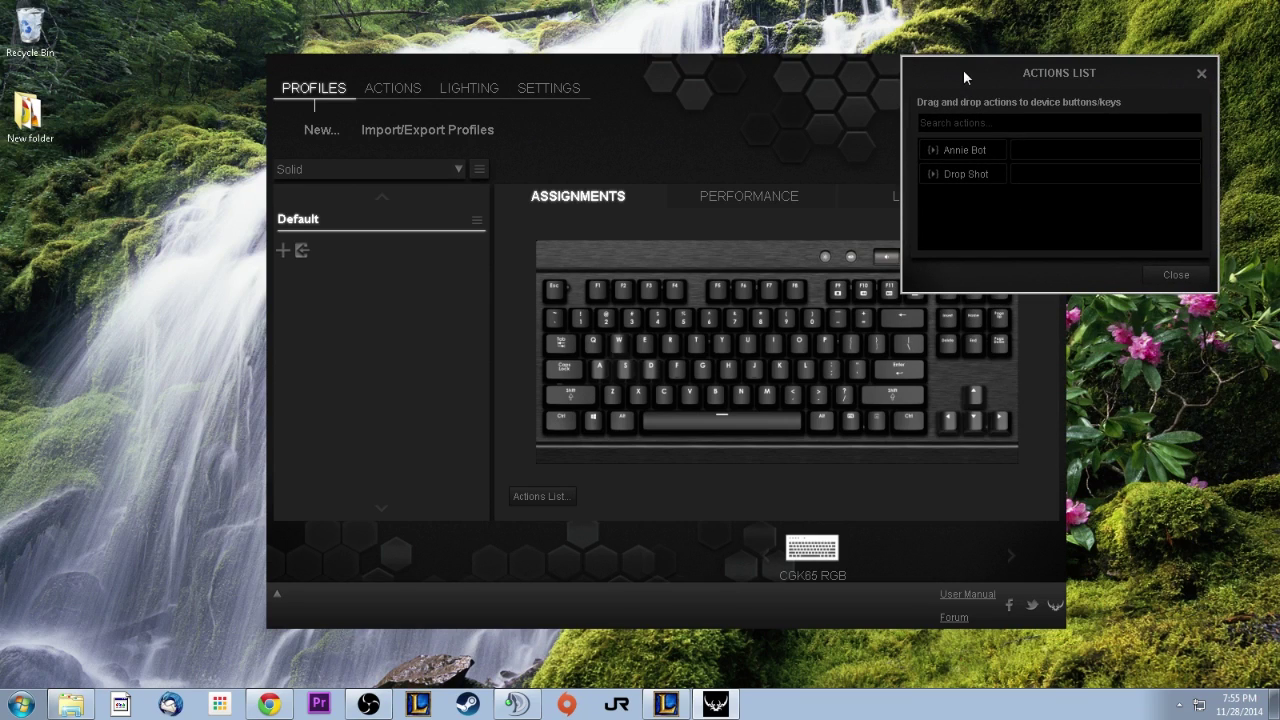
click(1162, 275)
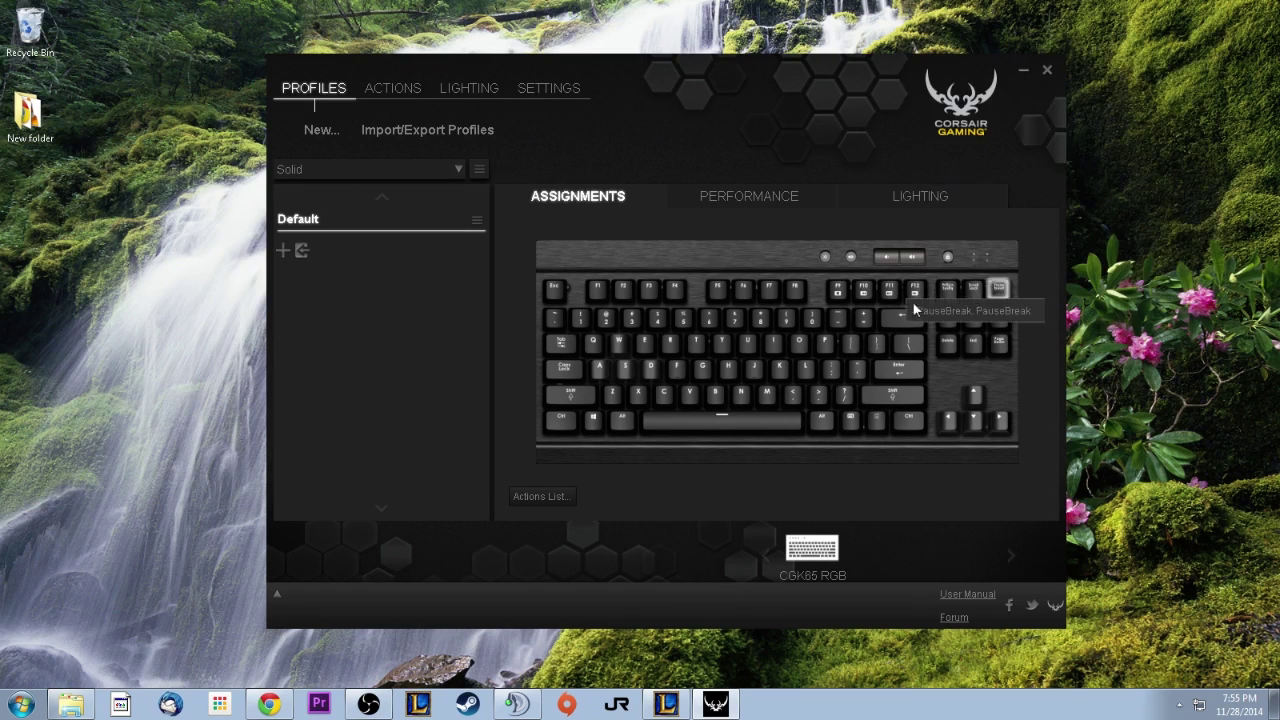
right_click(663, 397)
click(698, 574)
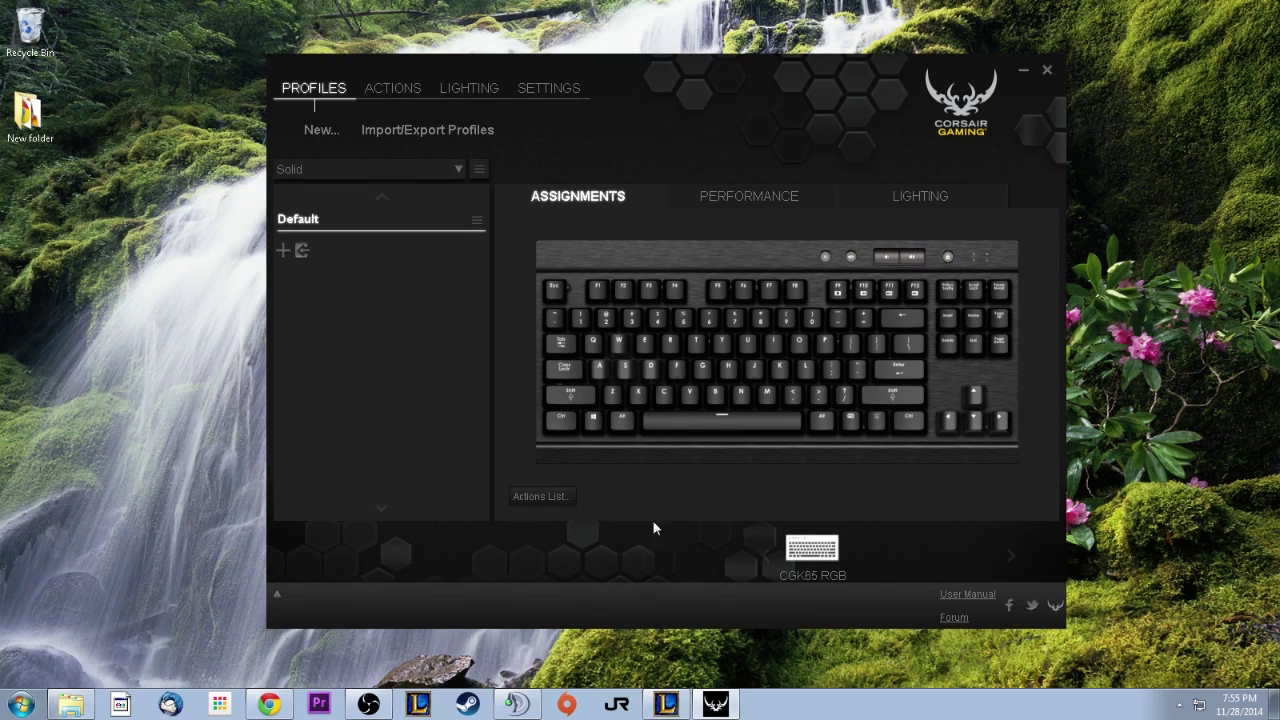